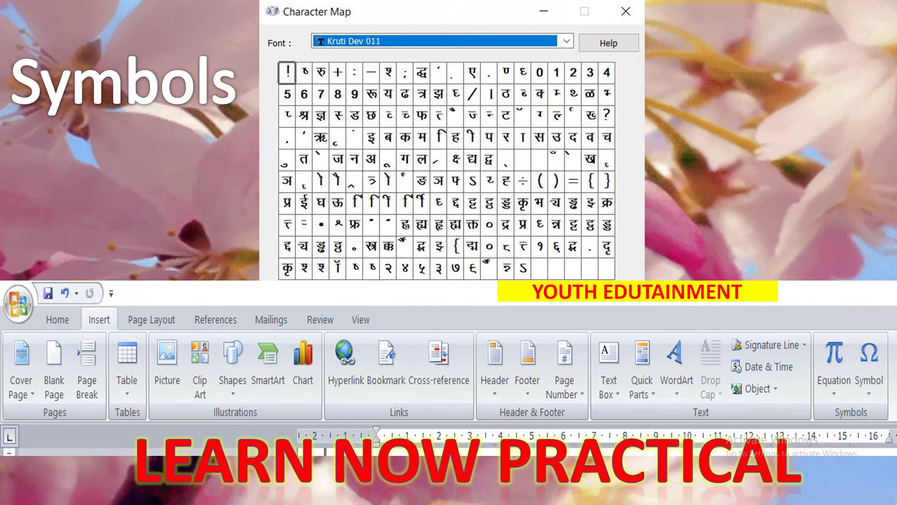
- End the PowerPoint slideshow and return to the slide editing view
key(Escape)
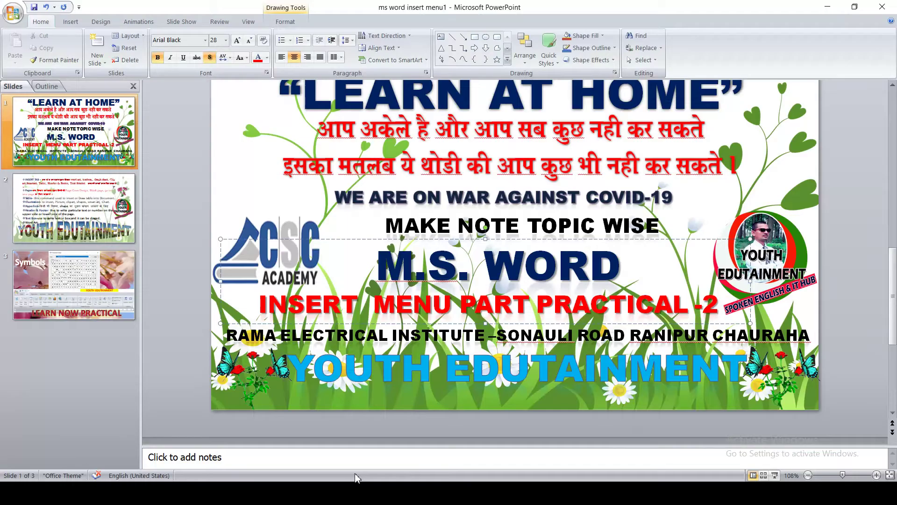
key(alt)
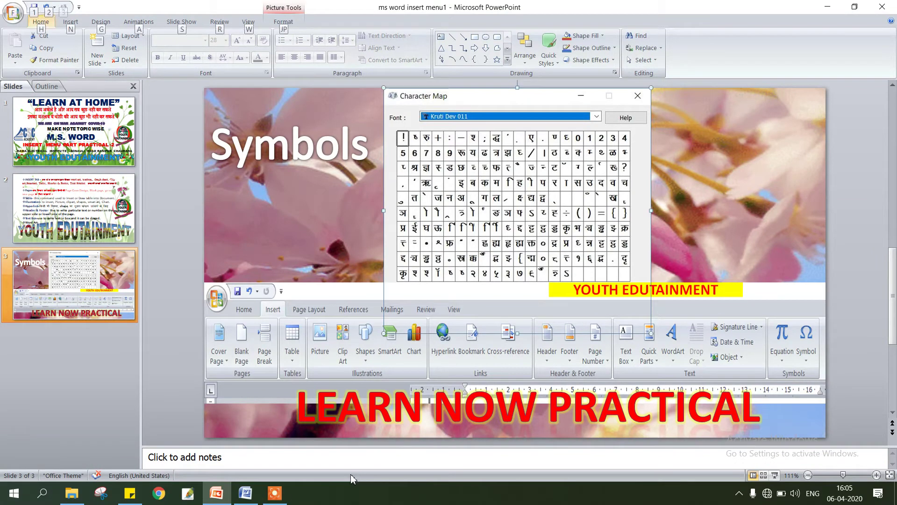
- In the blank Word document, pick the Basic Radial layout from the SmartArt gallery
click(245, 493)
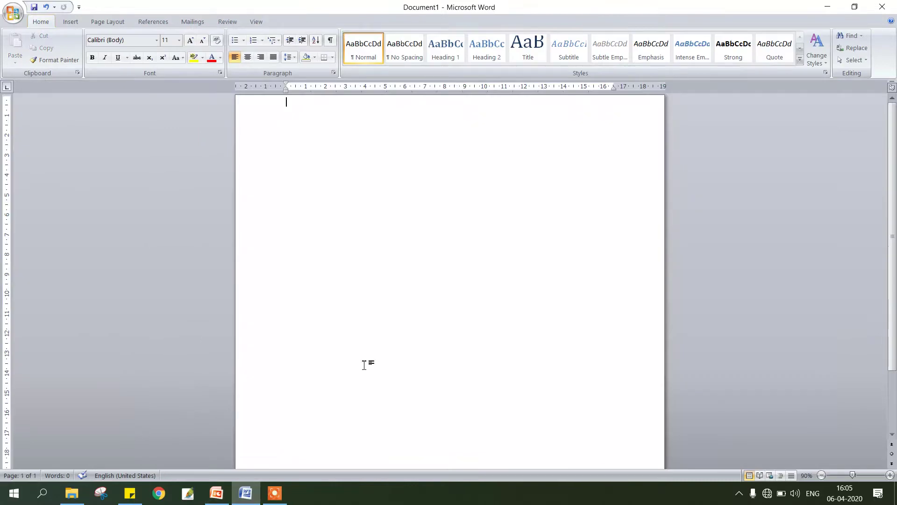
click(70, 22)
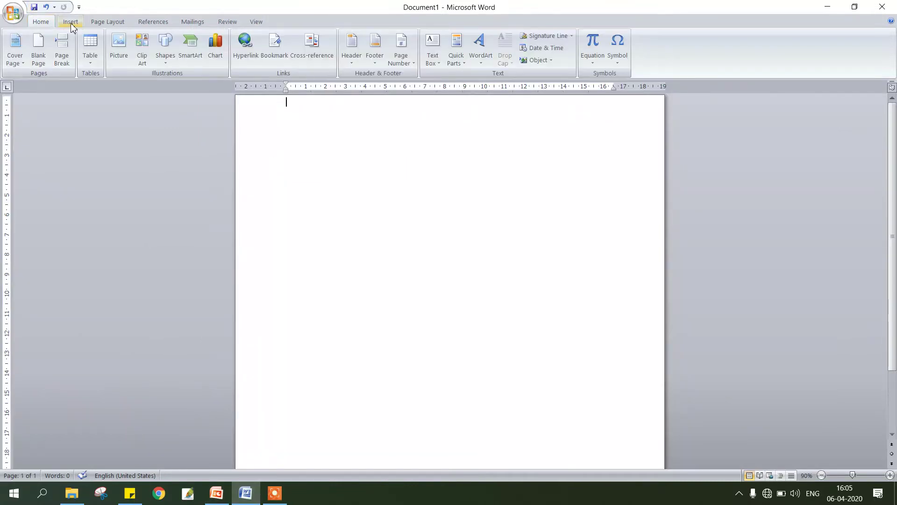
click(185, 59)
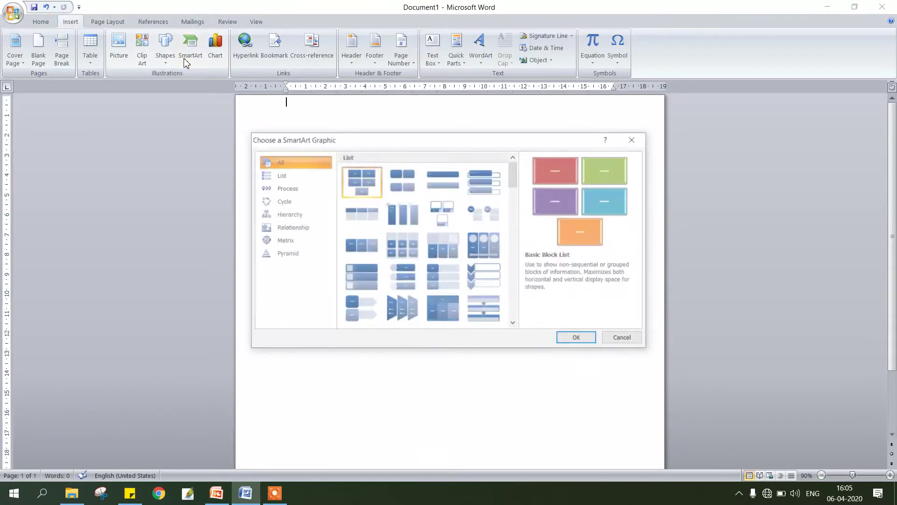
scroll(401, 242, down, 5)
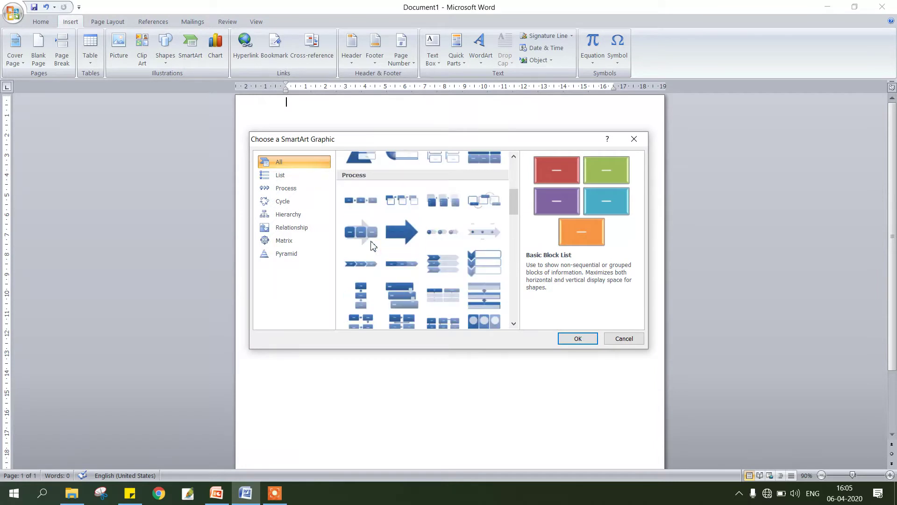
scroll(401, 242, down, 3)
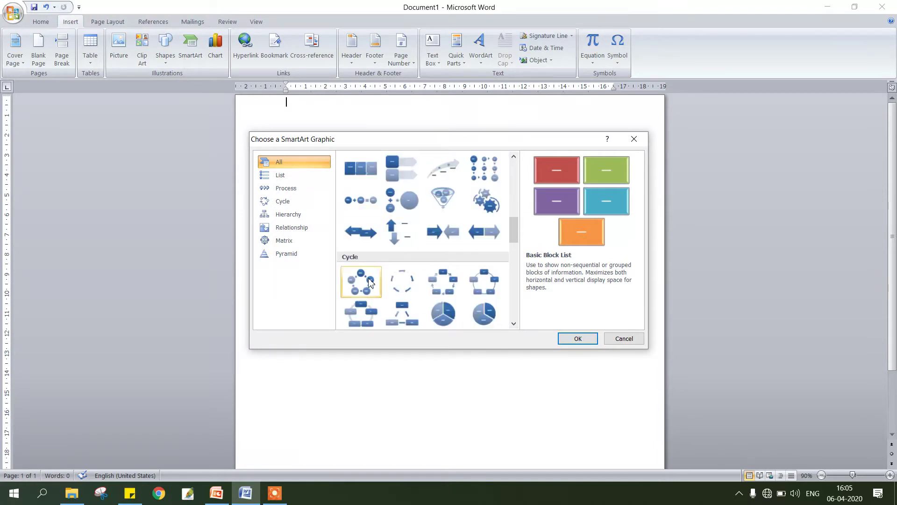
scroll(420, 283, down, 3)
scroll(443, 254, down, 3)
scroll(443, 255, up, 3)
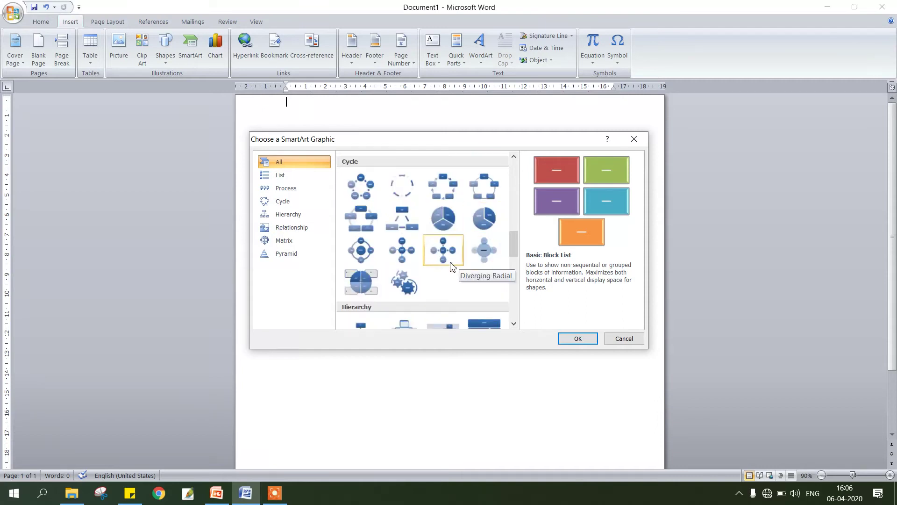
click(420, 256)
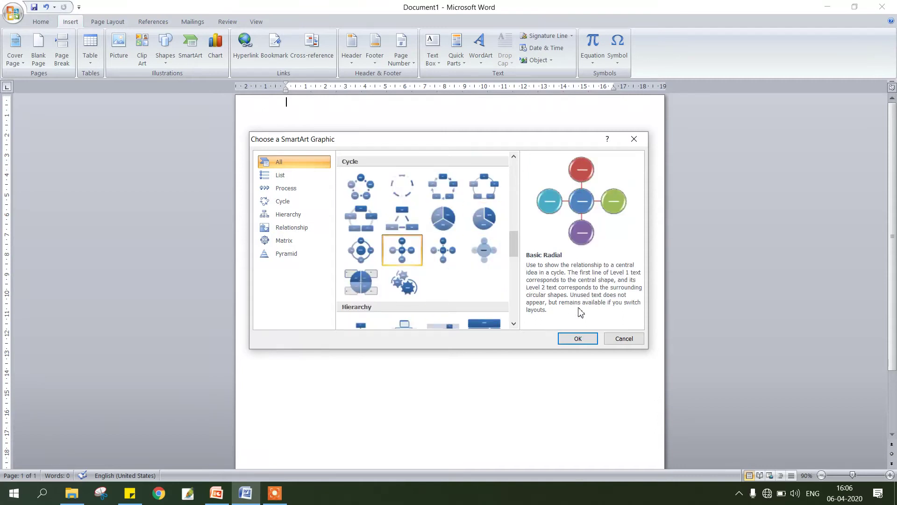
- Insert the Basic Radial diagram, labelling the centre circle C and the top, right, bottom and left circles H
click(577, 338)
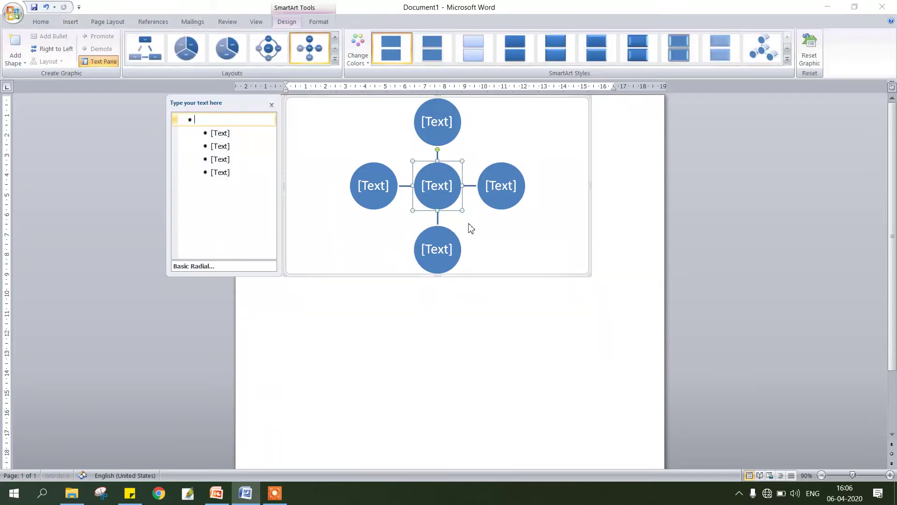
text(C)
click(452, 195)
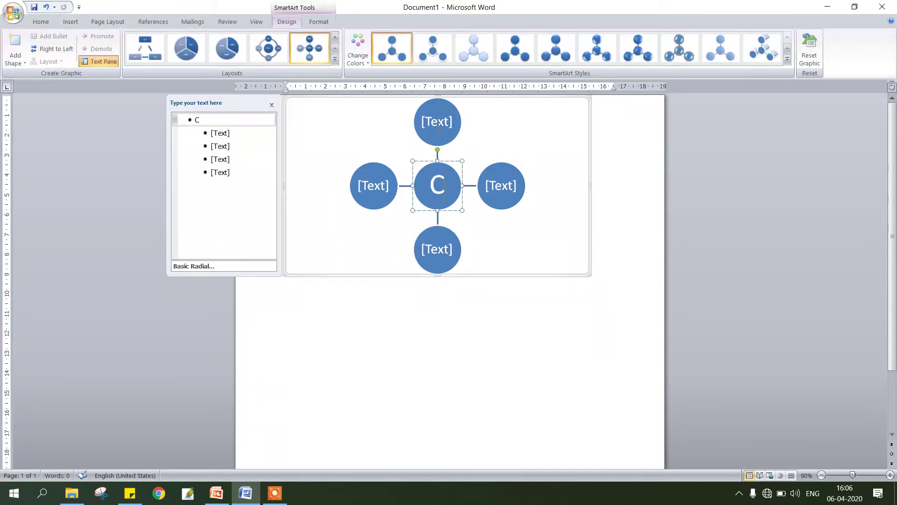
click(437, 127)
text(H)
click(509, 186)
text(H)
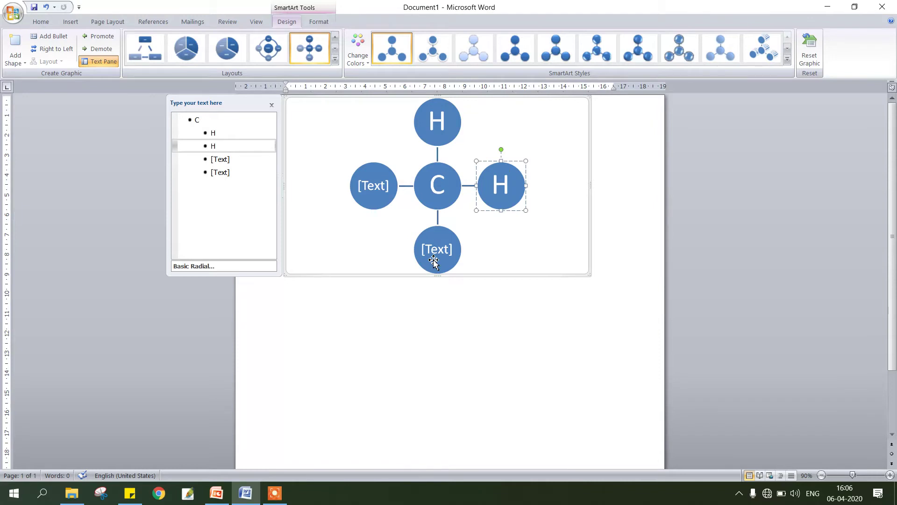
click(436, 252)
text(H)
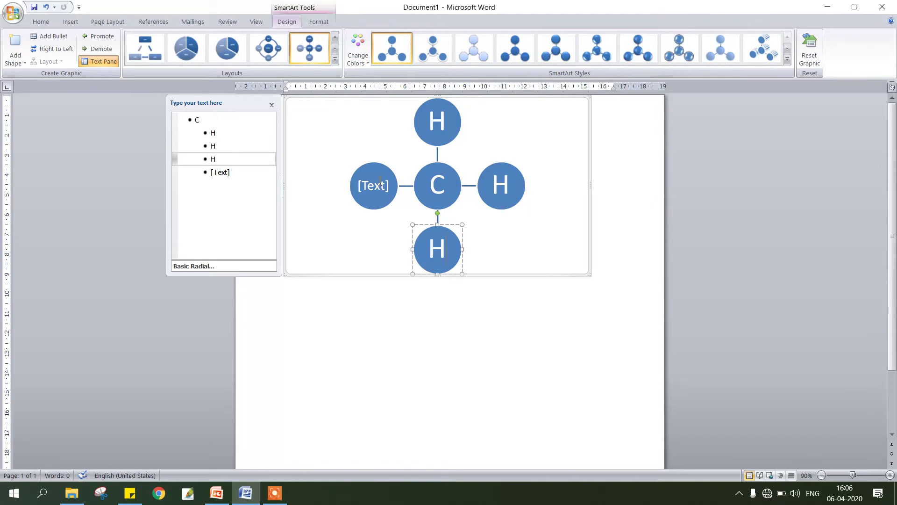
click(379, 181)
text(H)
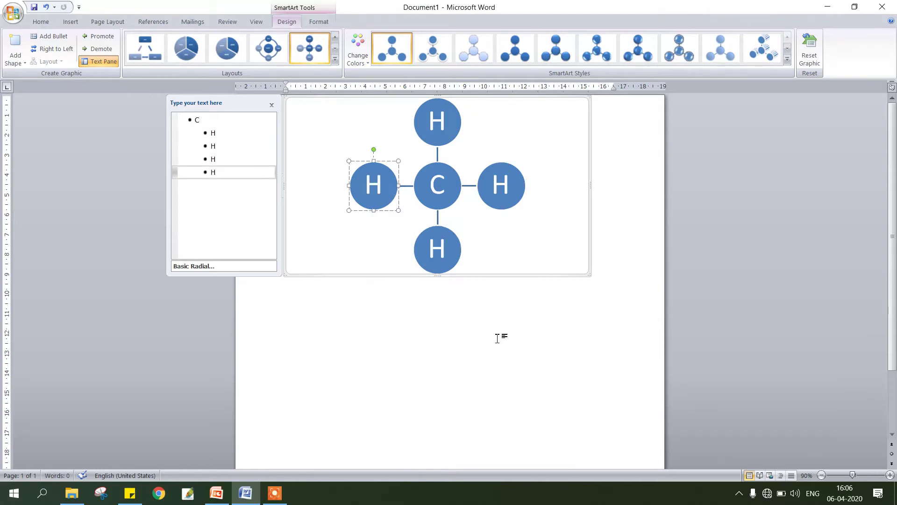
click(504, 334)
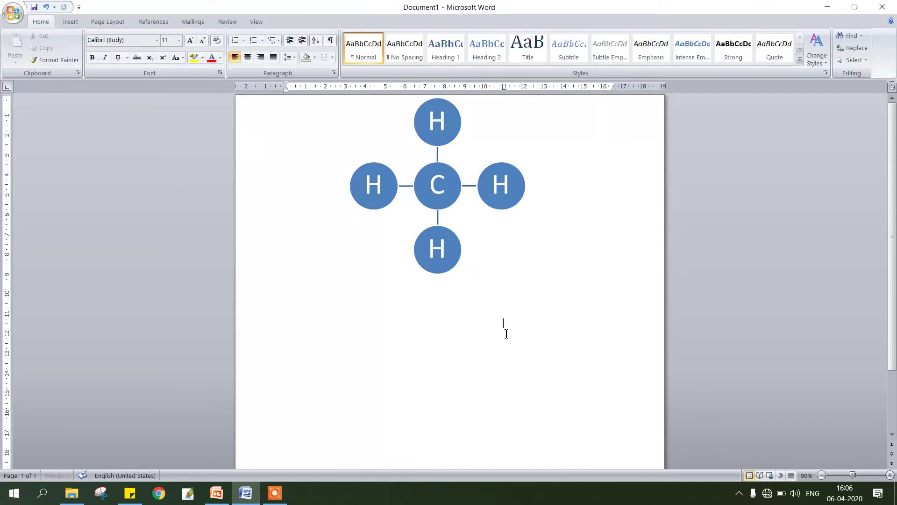
- Give the diagram a glossy 3-D SmartArt style and a Colorful colour scheme
click(395, 212)
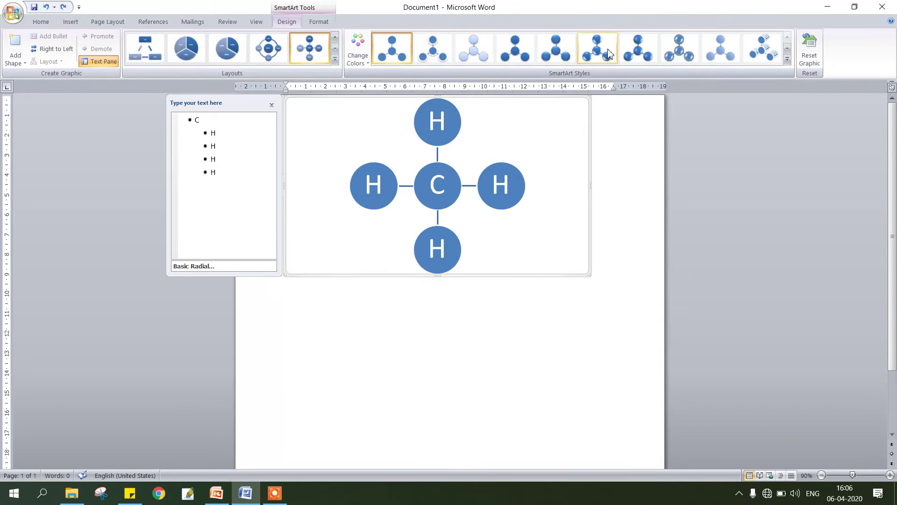
click(788, 59)
click(433, 101)
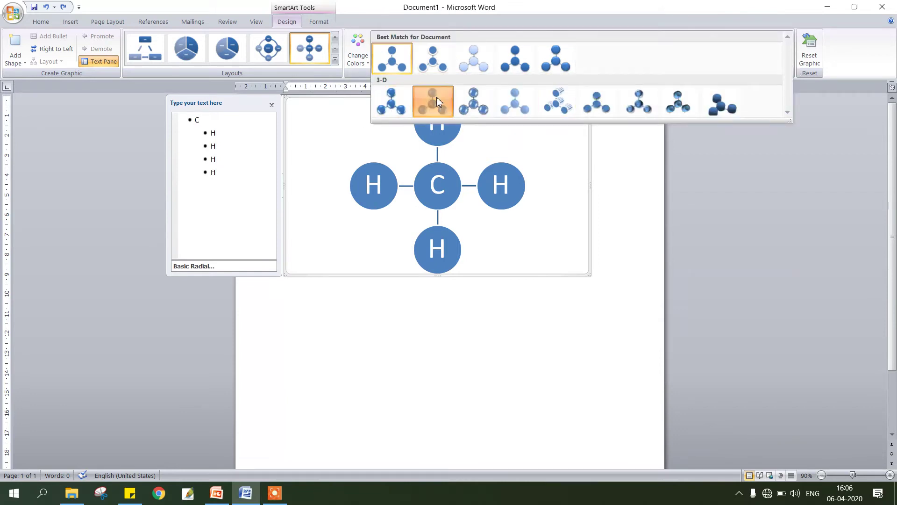
click(357, 53)
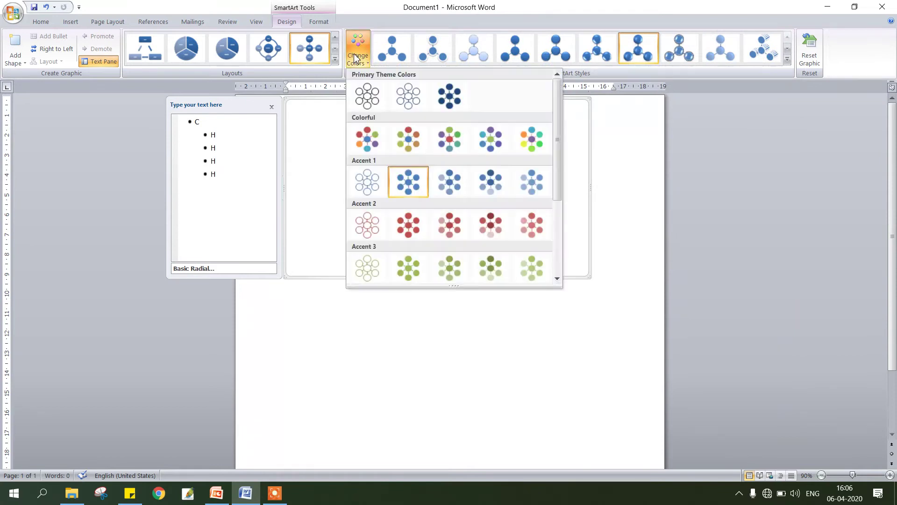
click(370, 145)
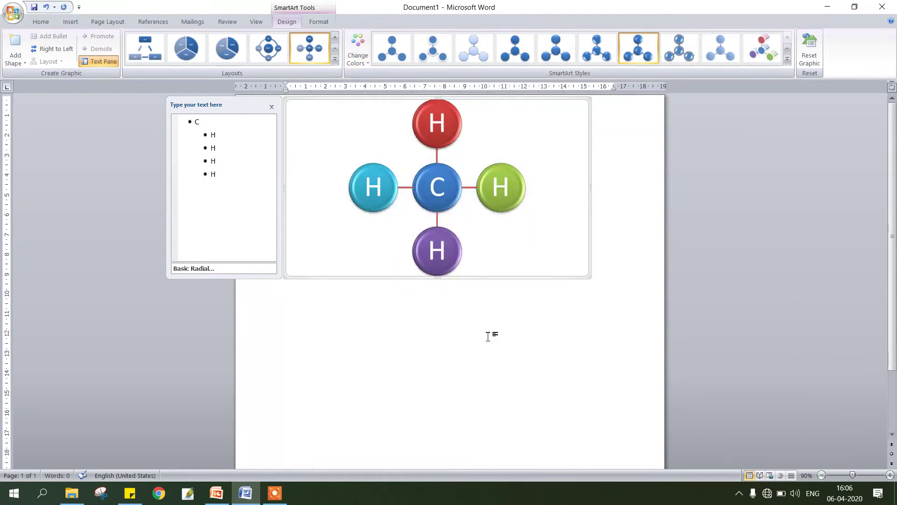
click(574, 365)
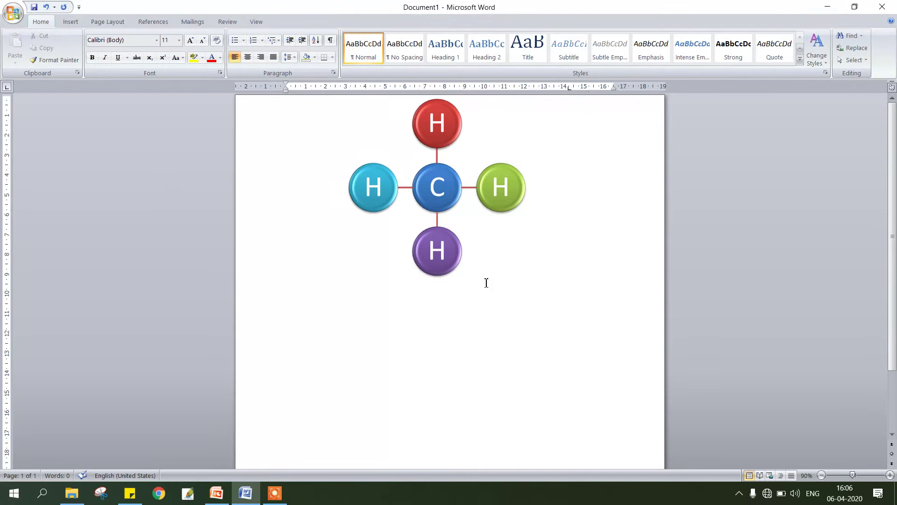
- Select all the diagram's shapes and delete them and the frame, leaving the page blank
click(494, 253)
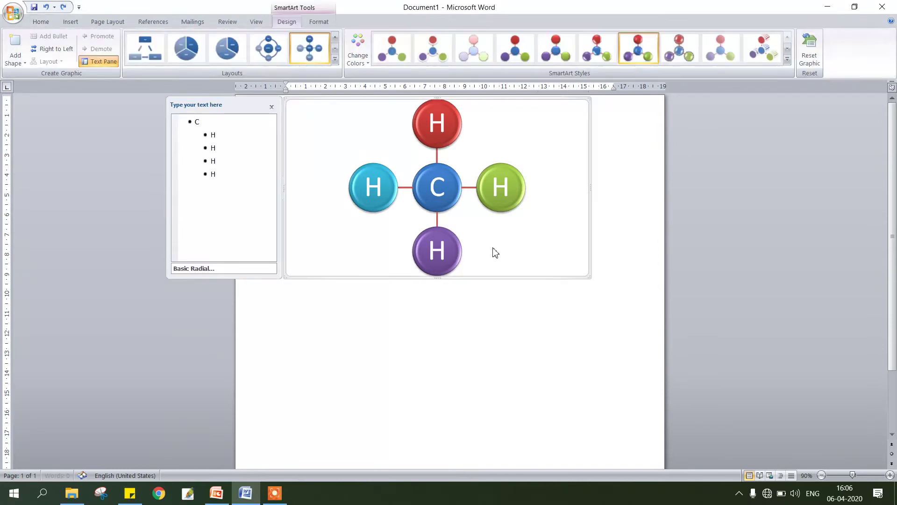
key(ctrl+a)
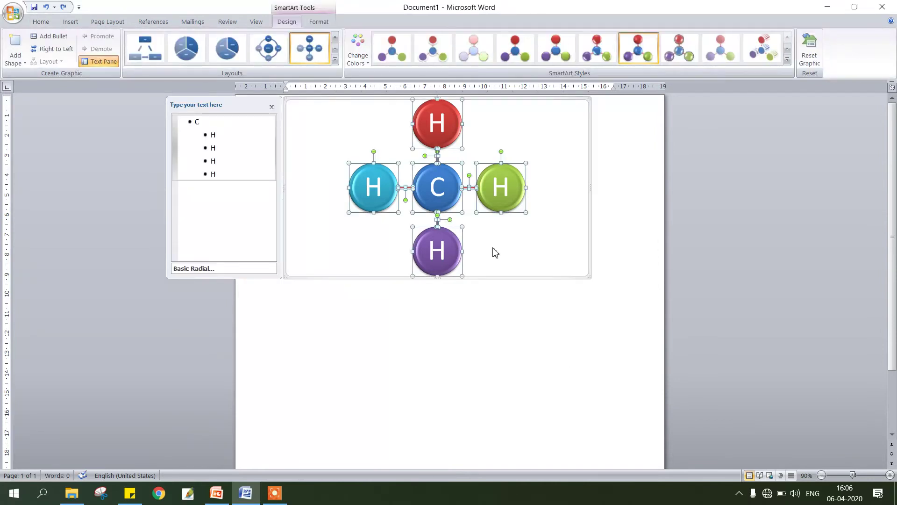
key(Delete)
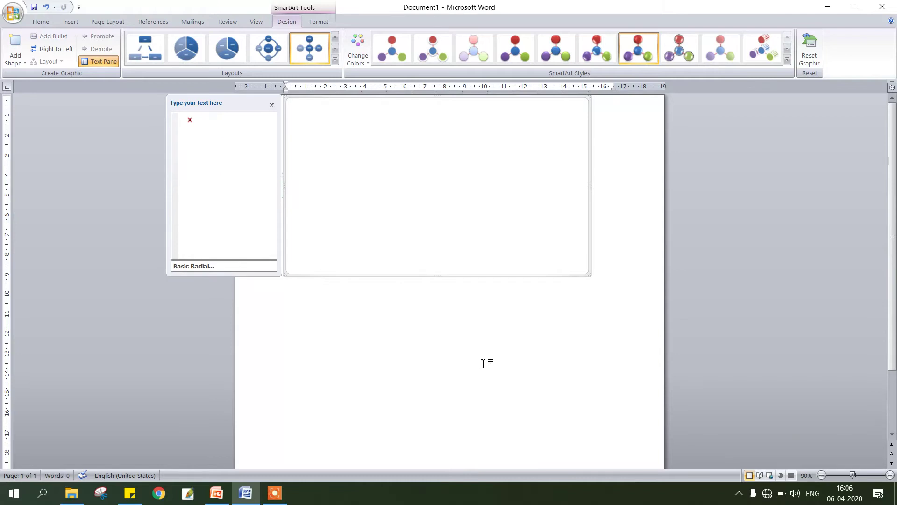
key(Delete)
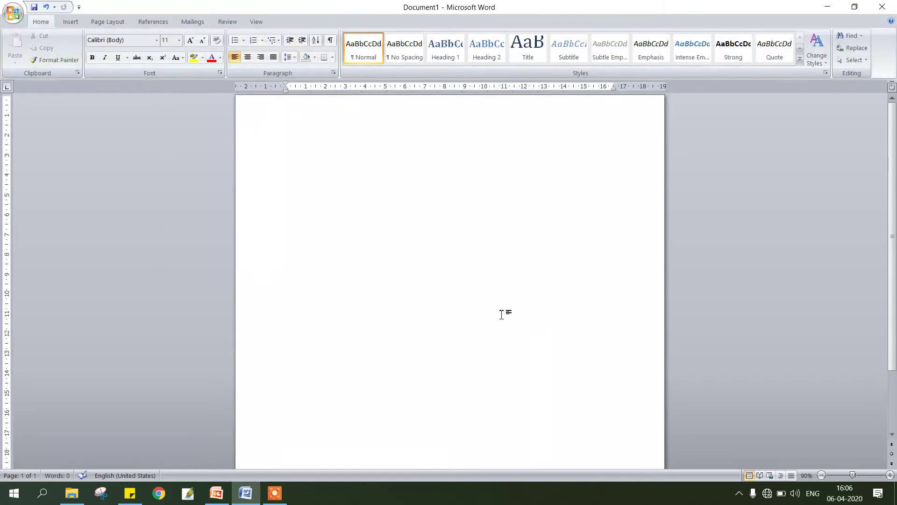
- Insert a Clustered Column chart into the document
click(73, 26)
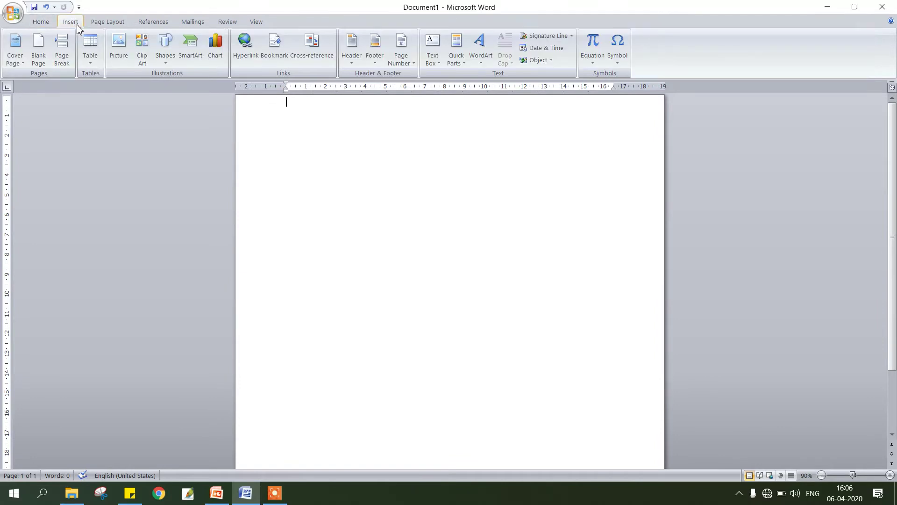
click(218, 52)
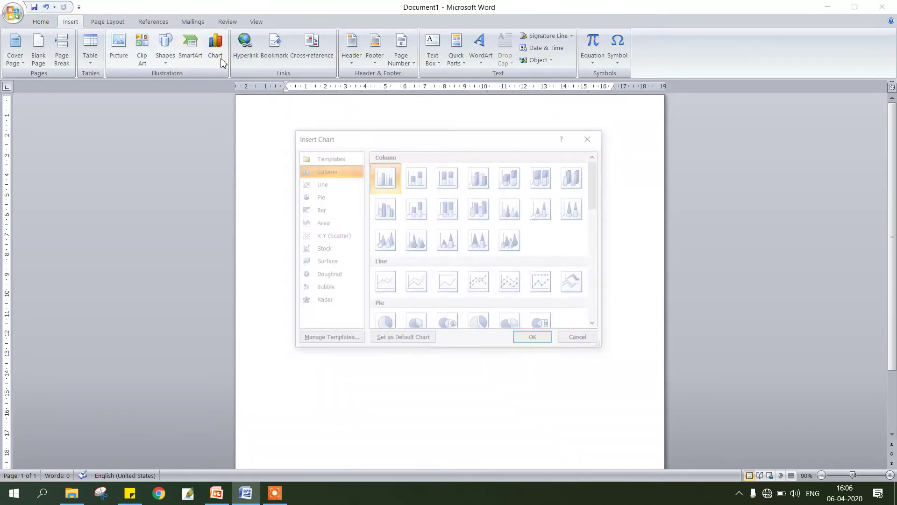
click(384, 181)
click(524, 341)
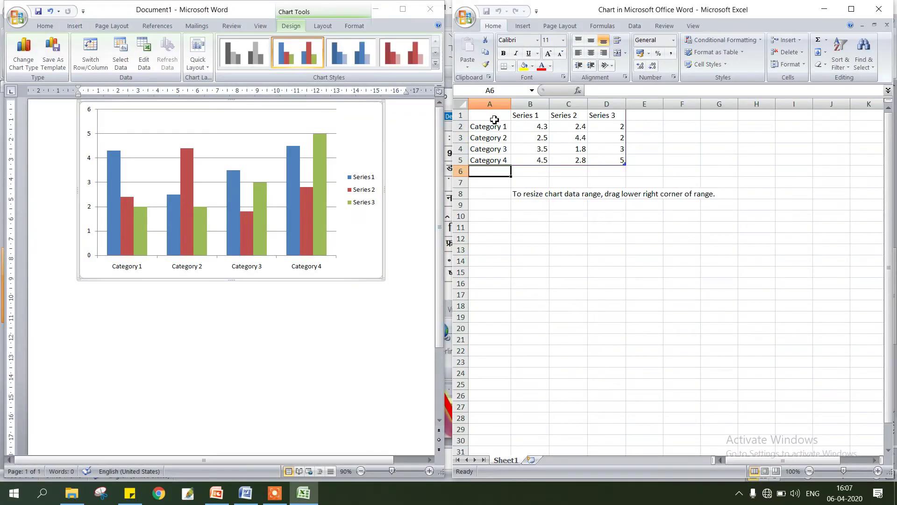
- Fill column A with SUBJECTS and the categories HINDI, ENGLISH, MATH, GS
click(490, 120)
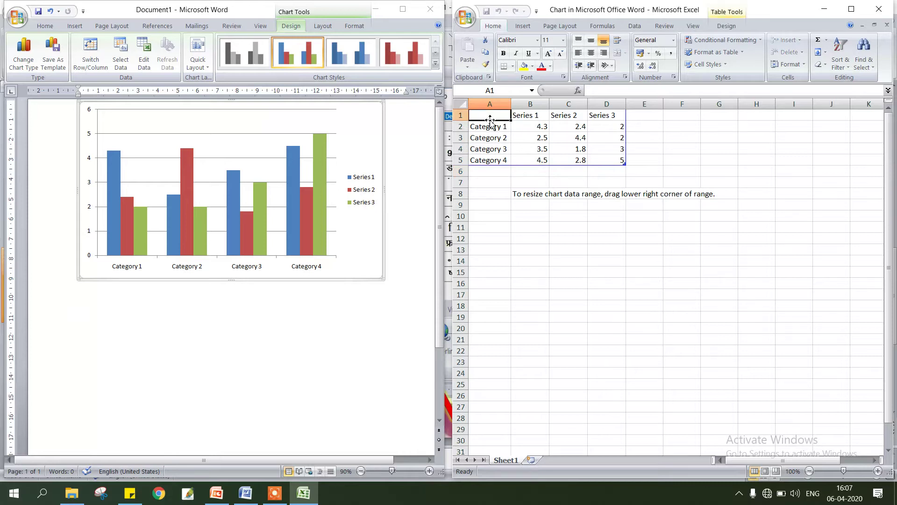
text(S)
text(UBJECTS)
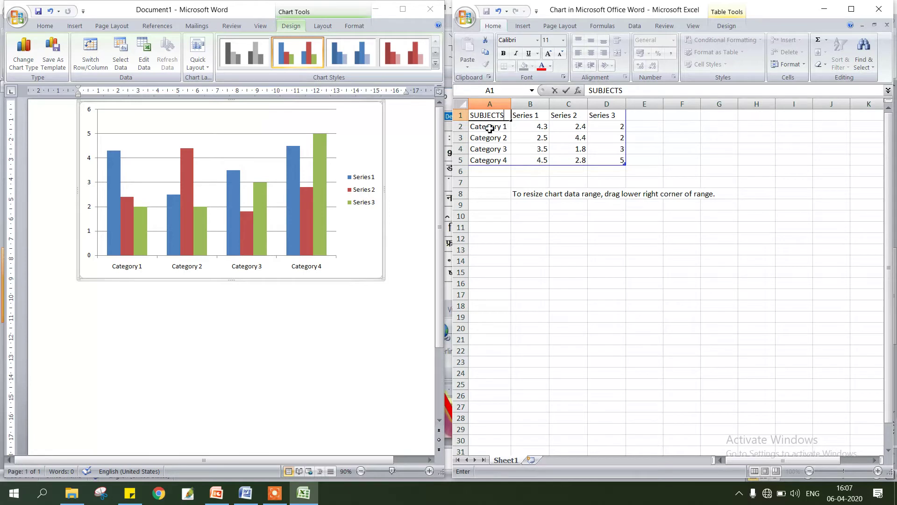
click(492, 124)
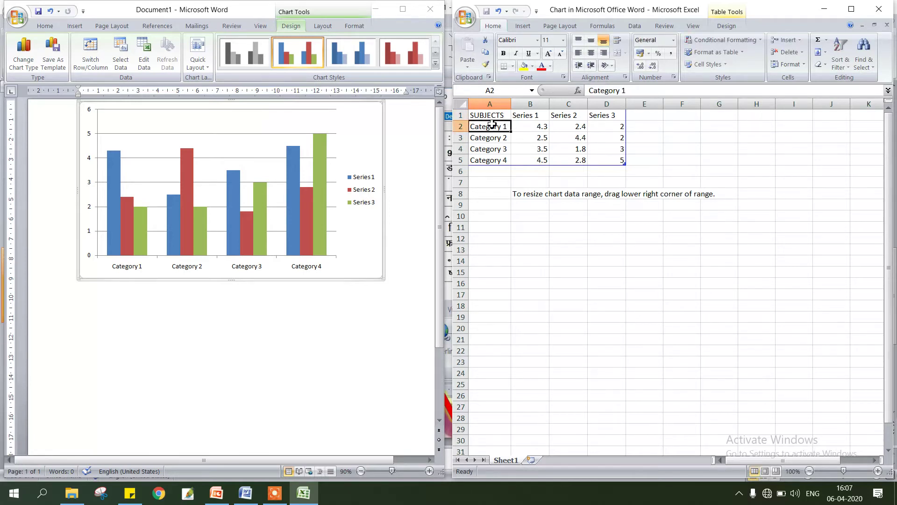
text(HINDI)
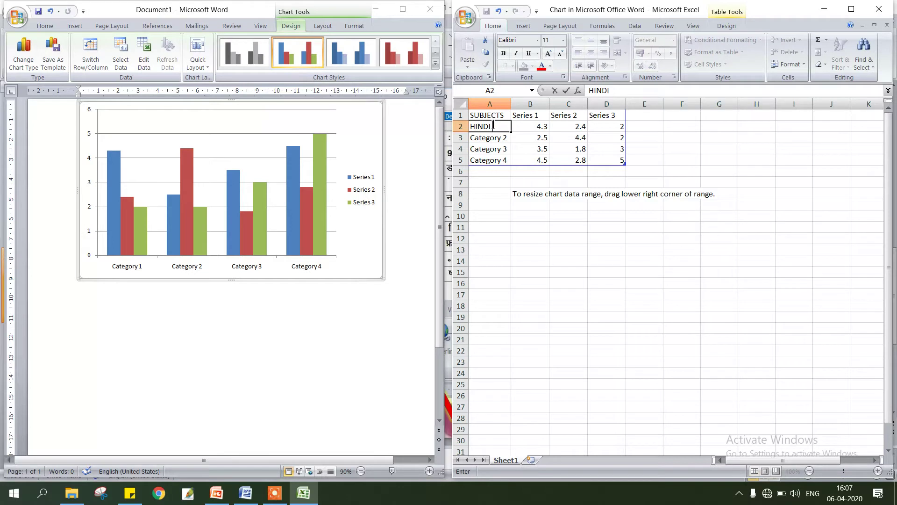
key(Return)
text(ENGLISH)
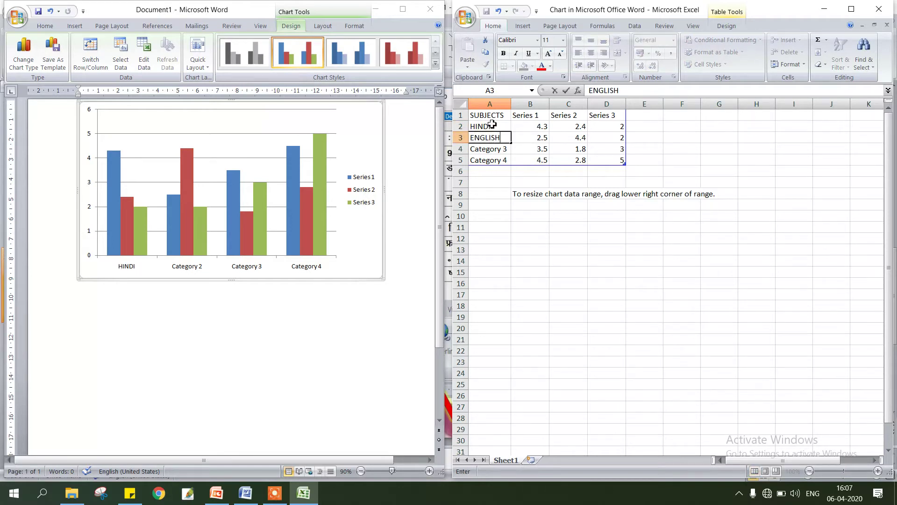
key(Return)
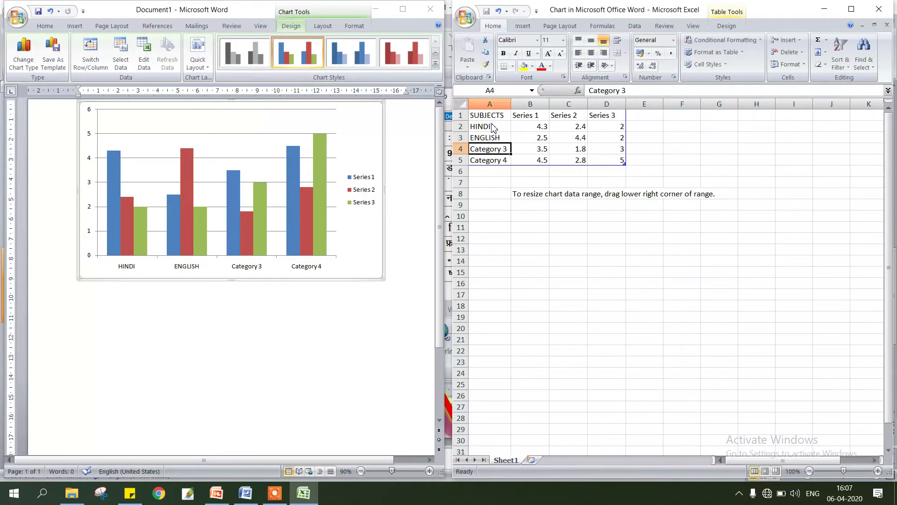
text(MATH)
key(Return)
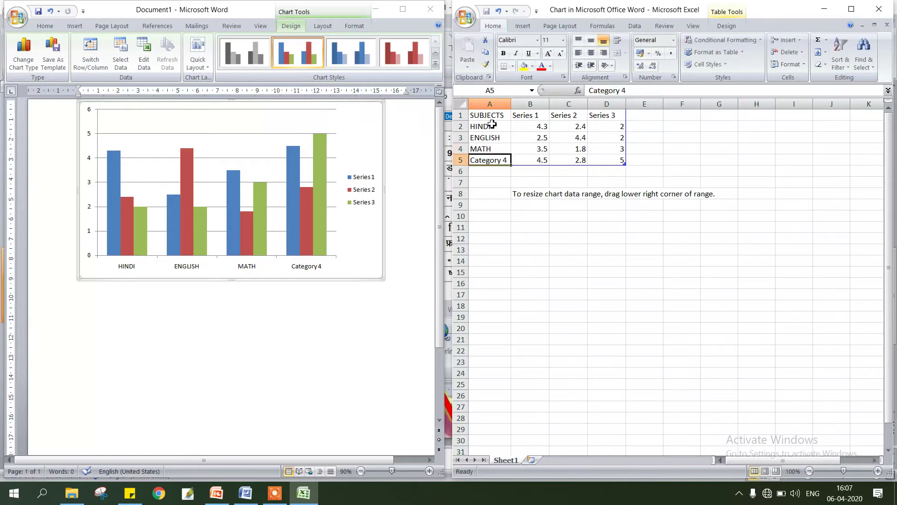
text(GS)
key(Return)
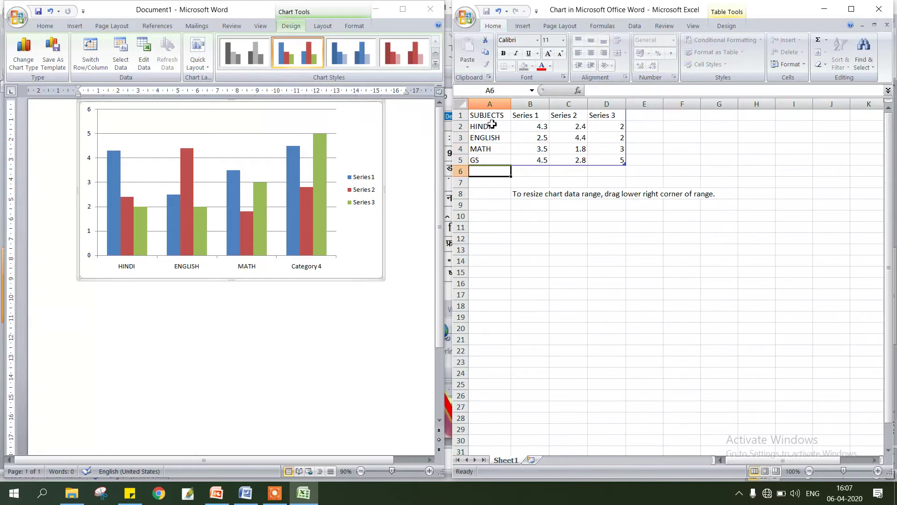
- Fill column B with the header MARKS and values 76, 78, 45, 67
click(519, 121)
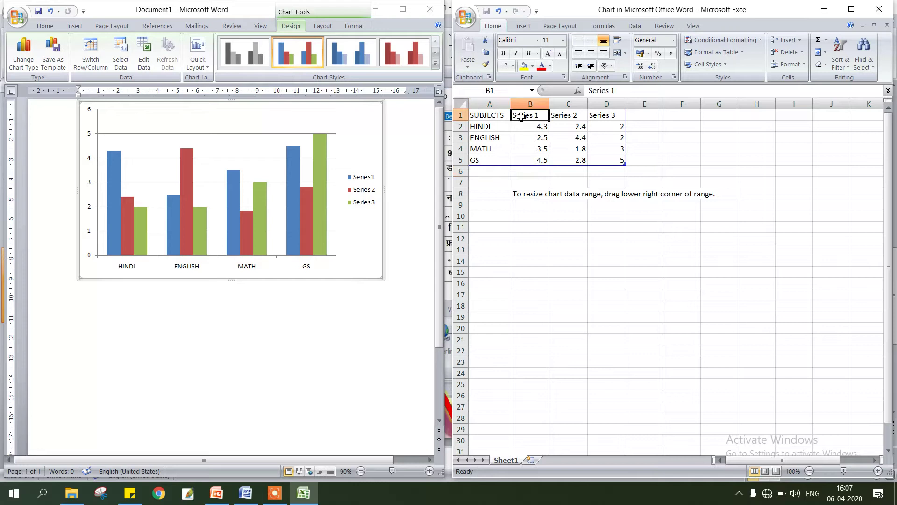
text(MARKS)
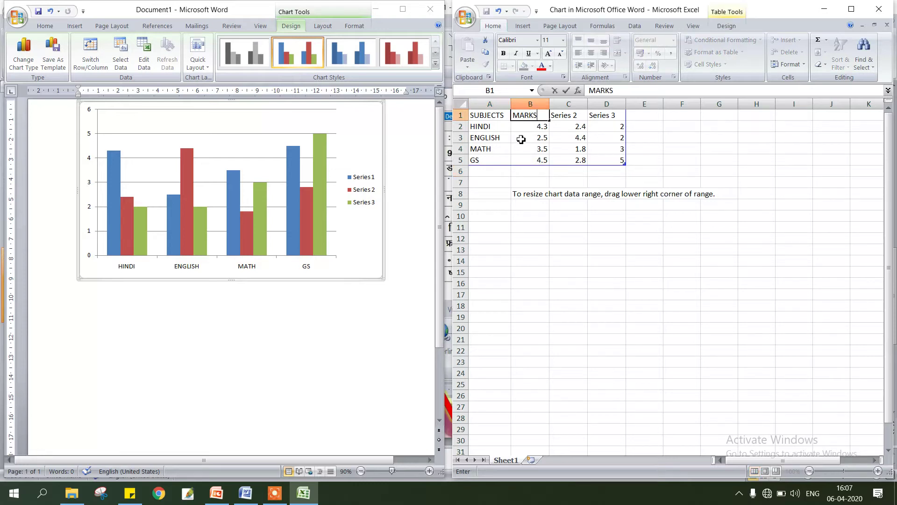
click(524, 125)
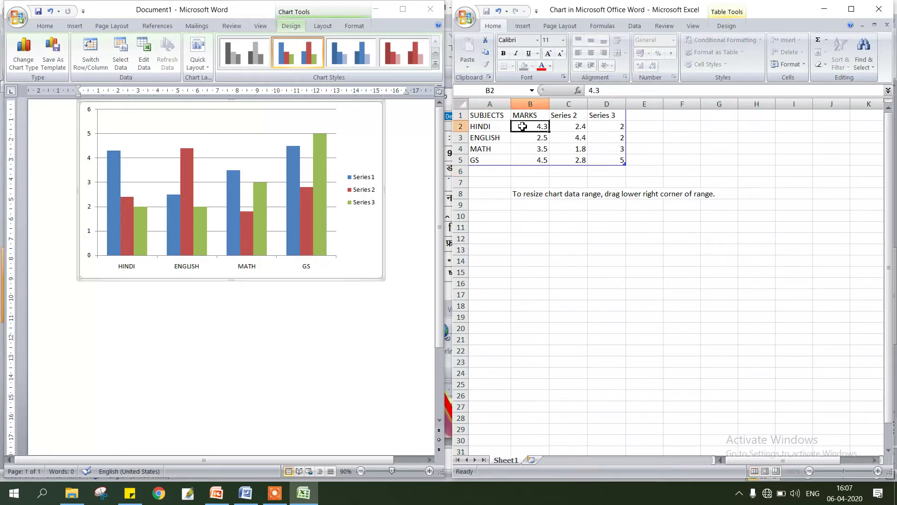
text(76)
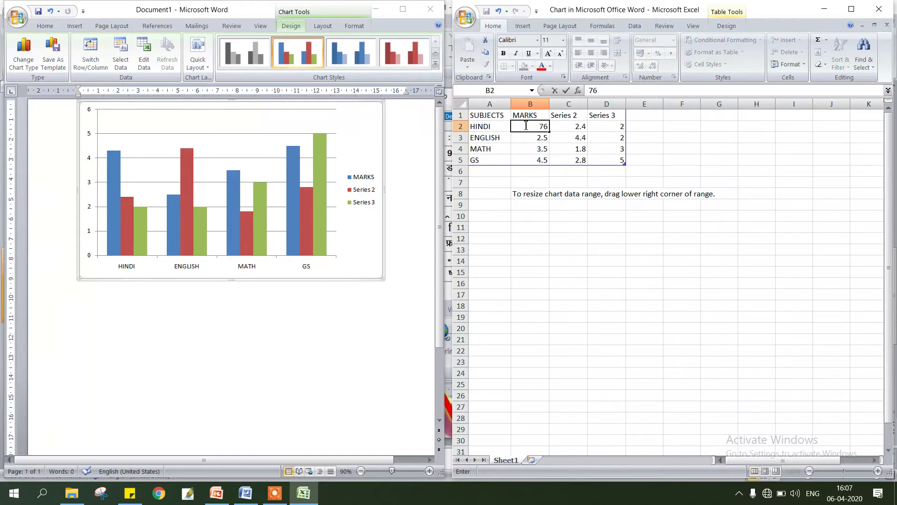
key(Return)
text(78)
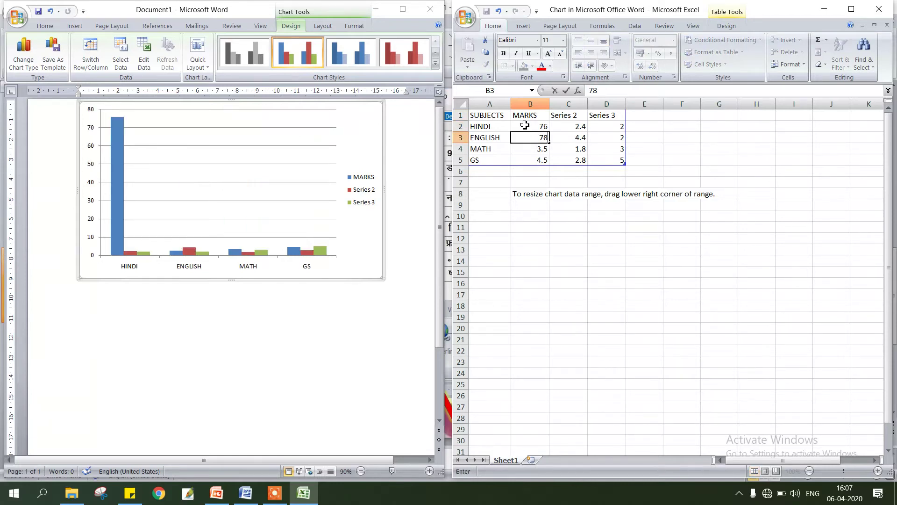
key(Return)
text(45)
key(Return)
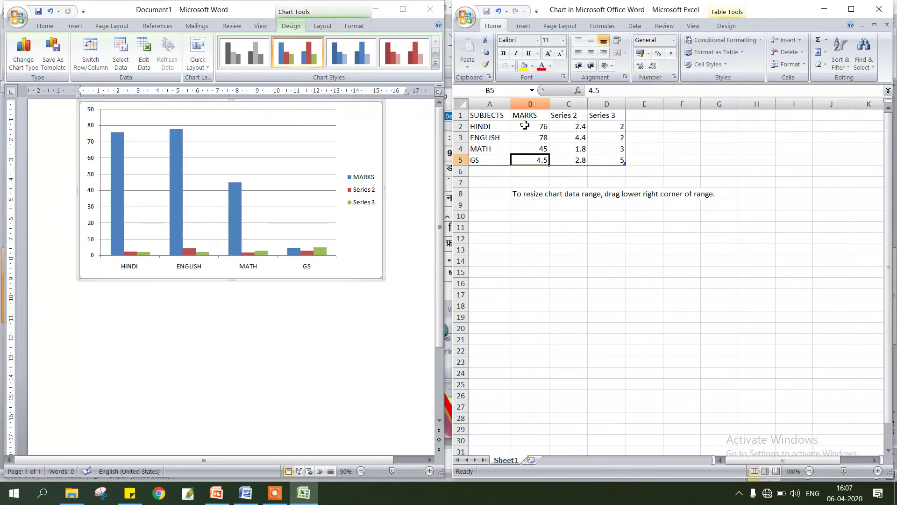
text(67)
key(Return)
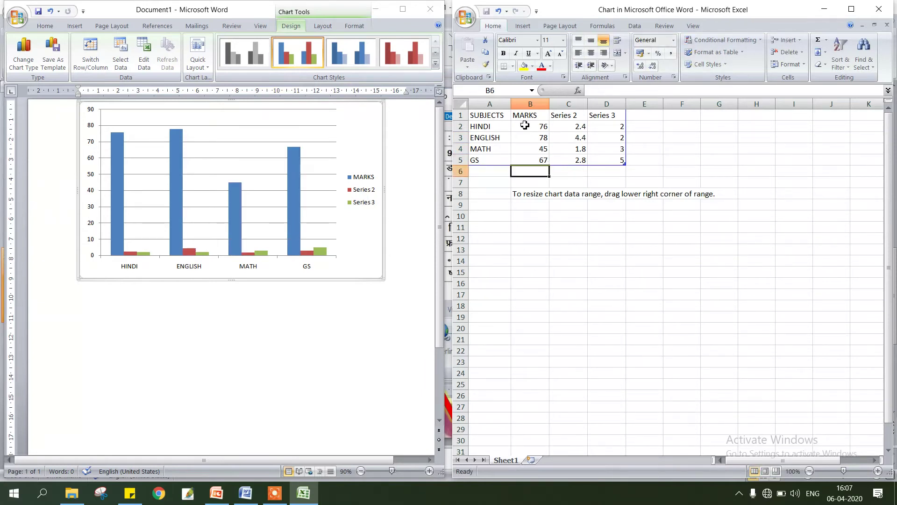
- Clear the unused Series 2 and Series 3 data and close the worksheet
drag(570, 120, 617, 153)
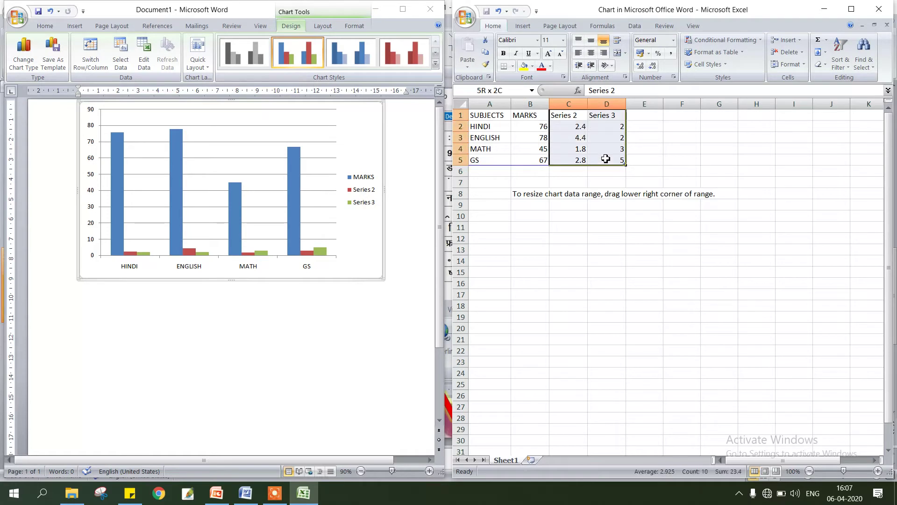
key(Delete)
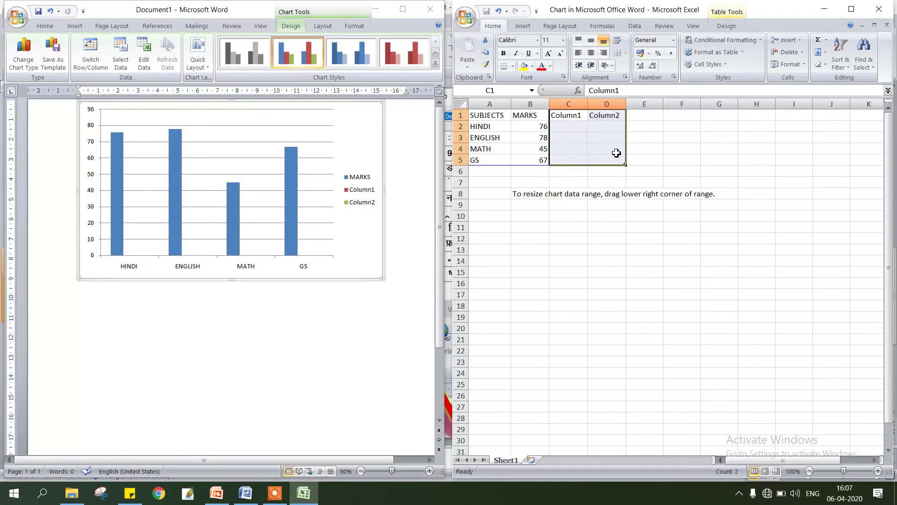
click(880, 11)
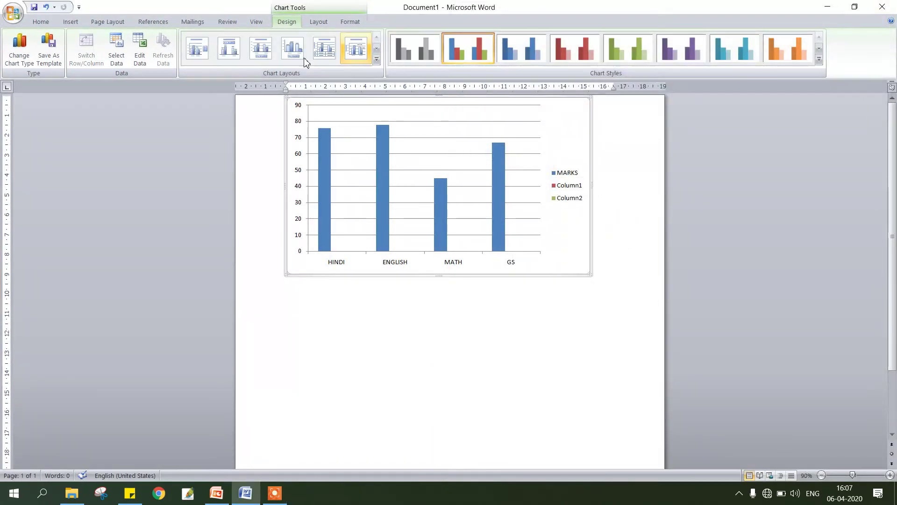
- Change the chart type to a 3-D Cone column chart
click(26, 57)
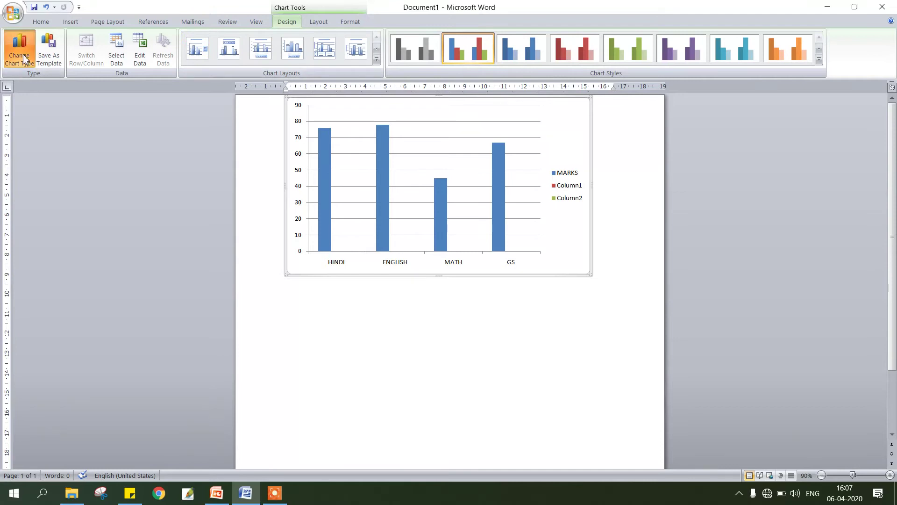
click(381, 243)
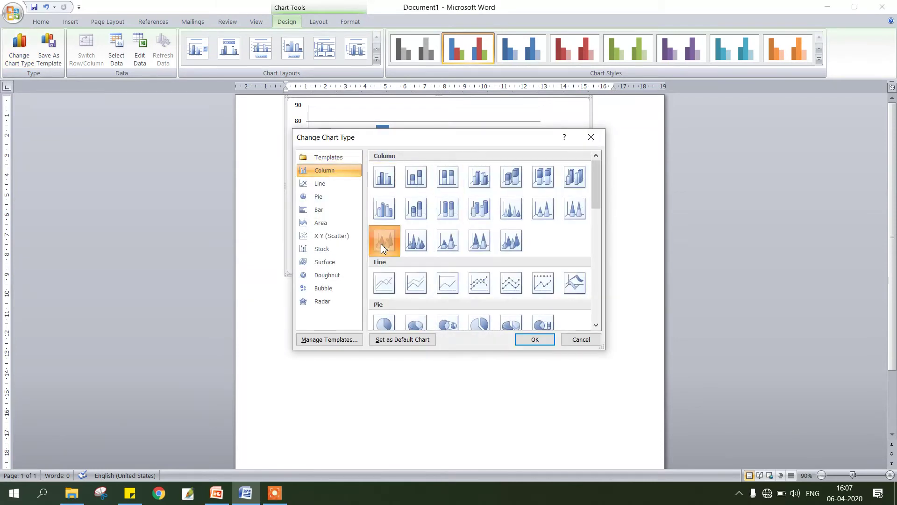
click(526, 341)
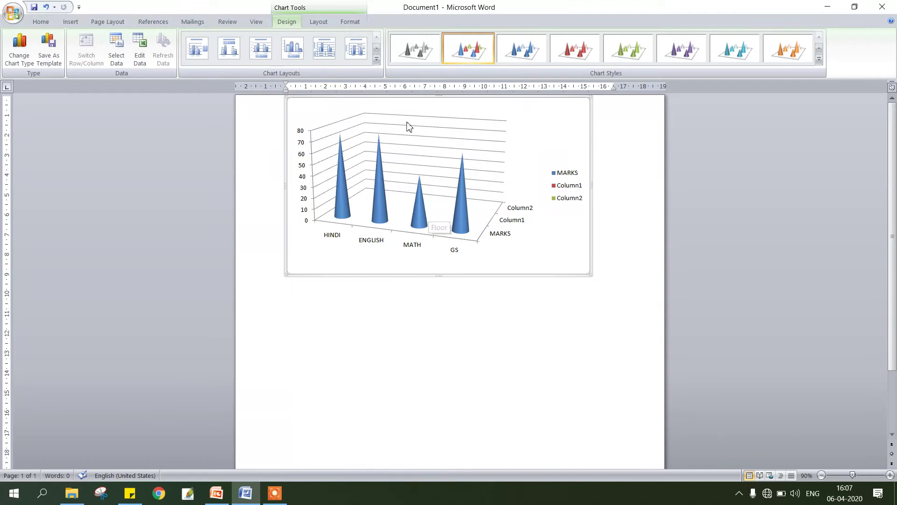
- Switch the chart to a basic Pie chart, then delete it from the page
click(70, 21)
click(215, 47)
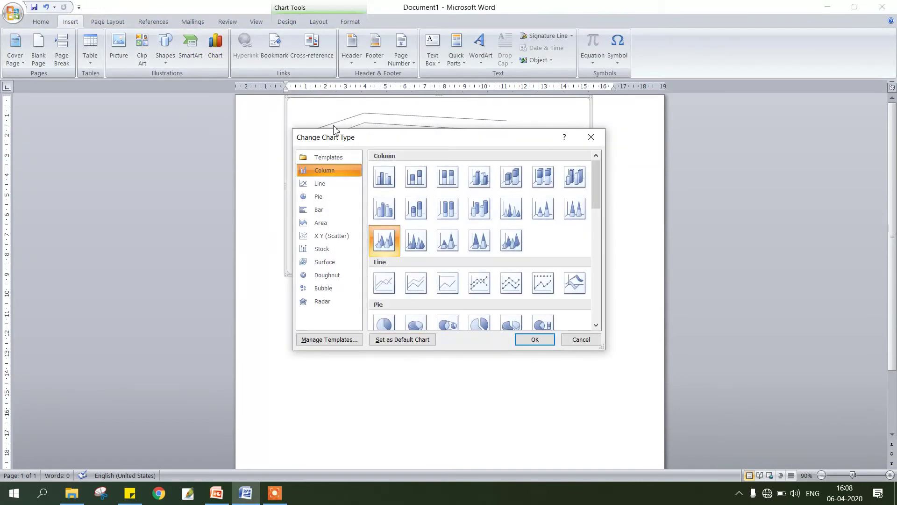
scroll(505, 242, down, 5)
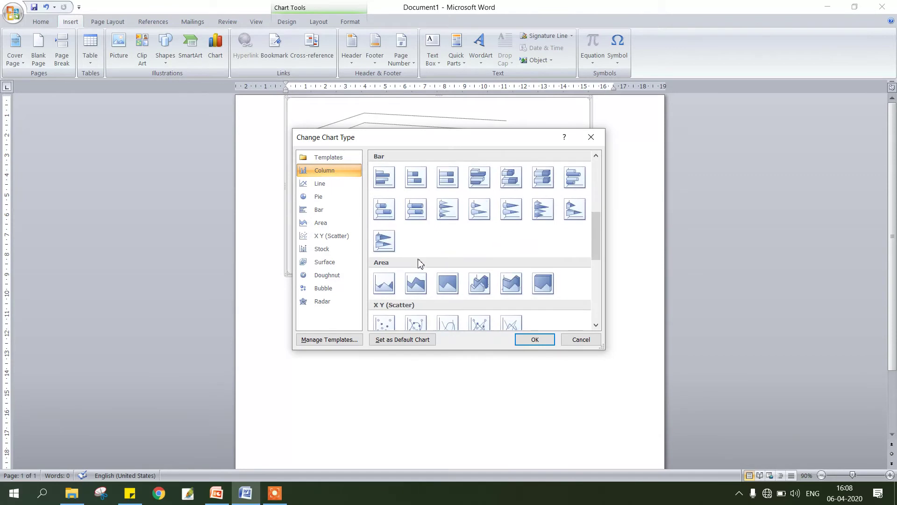
scroll(420, 263, up, 5)
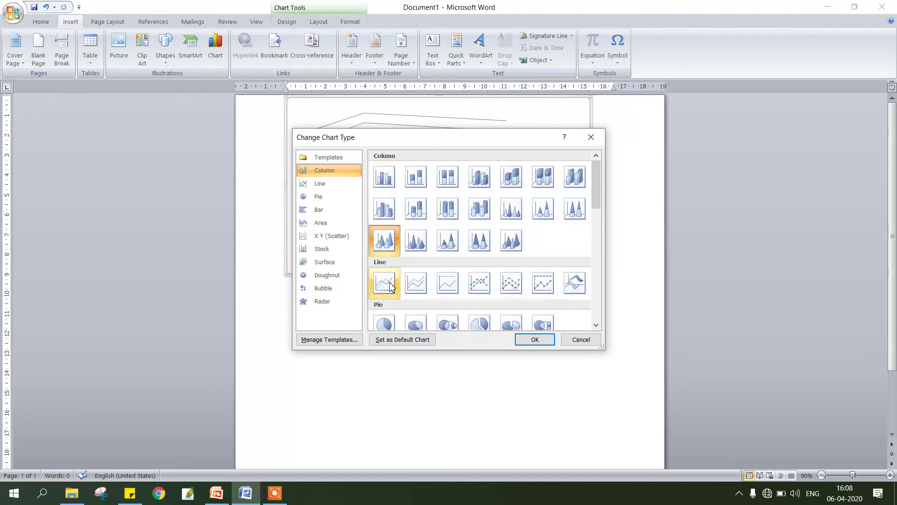
scroll(393, 288, down, 3)
click(384, 230)
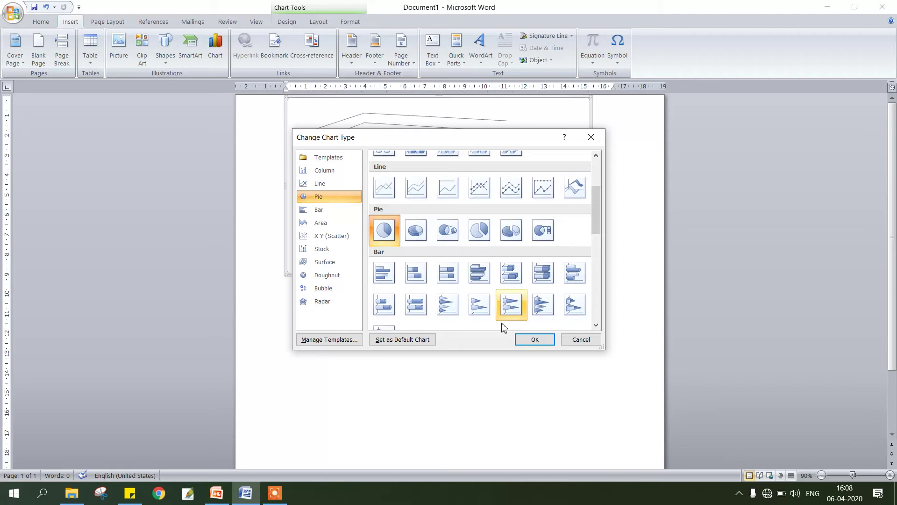
click(529, 338)
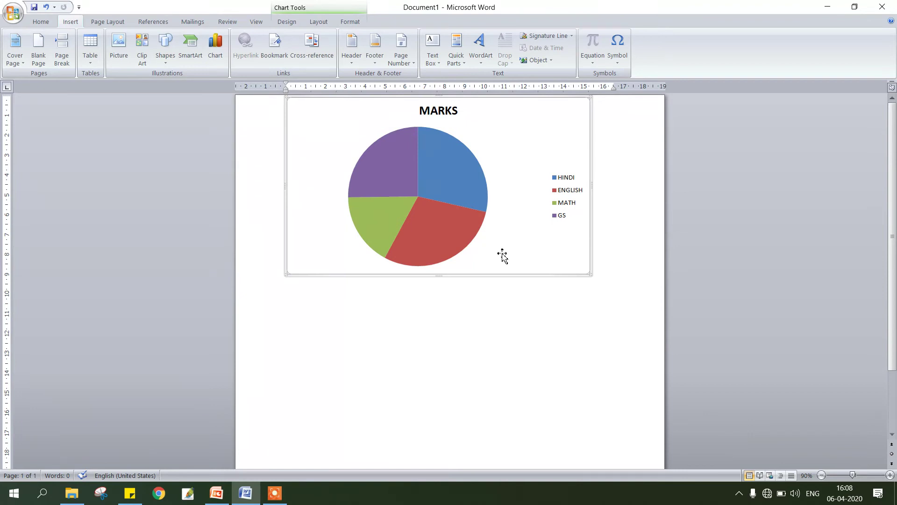
key(Delete)
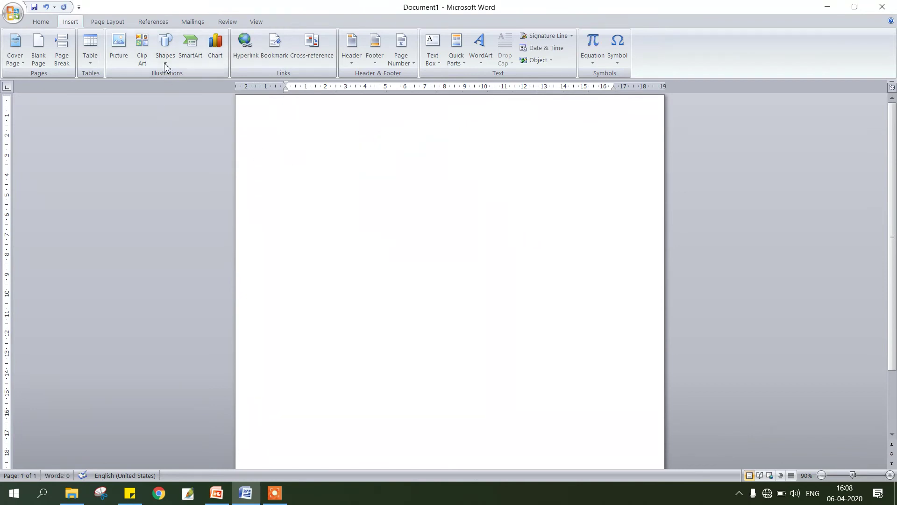
- Draw a notched block arrow on the page and give it an orange shape style
click(165, 61)
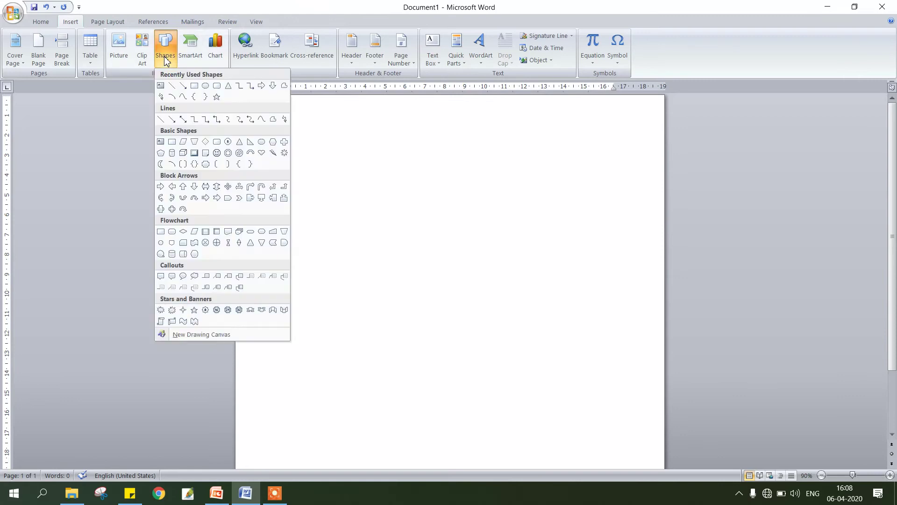
click(217, 198)
drag(346, 179, 579, 381)
click(342, 50)
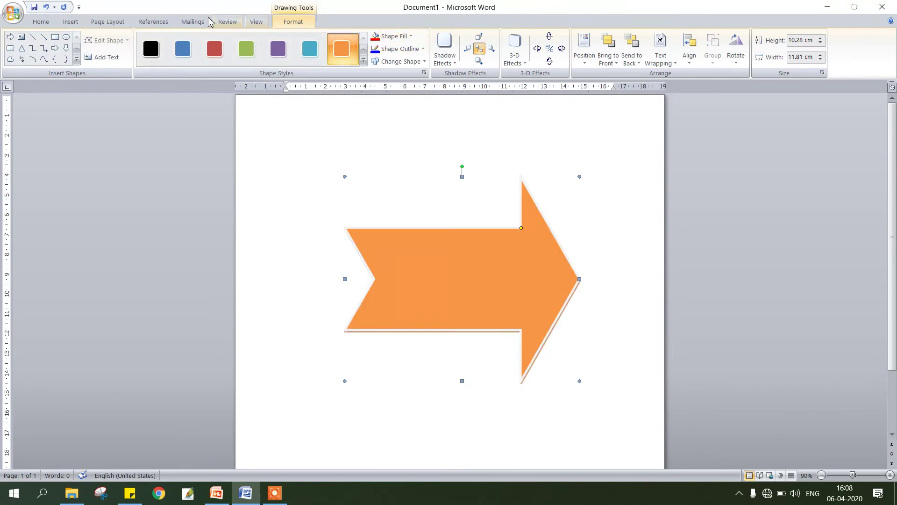
- Hyperlink the arrow to the amar.pptx presentation
click(70, 22)
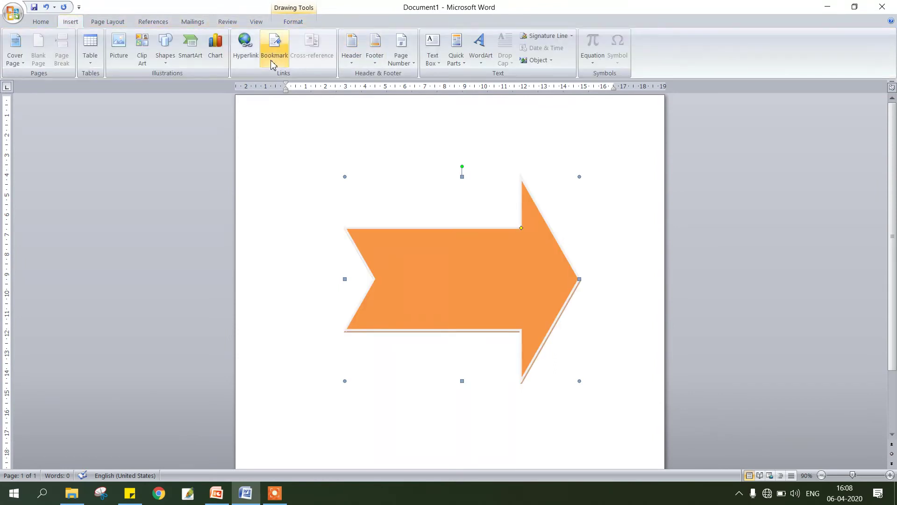
click(245, 58)
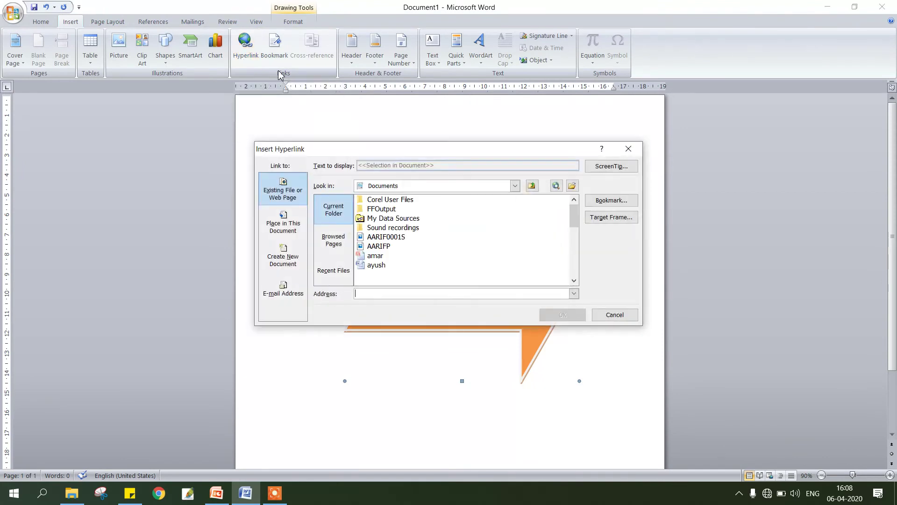
click(370, 259)
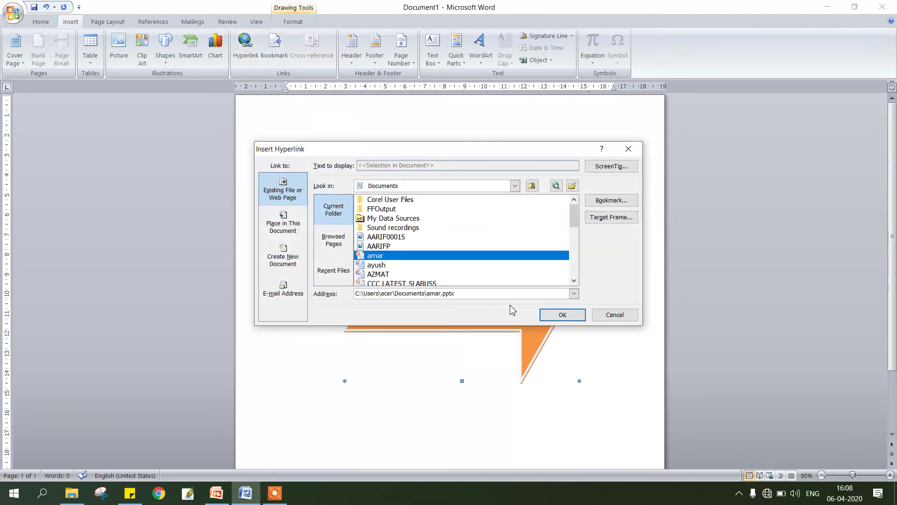
click(555, 314)
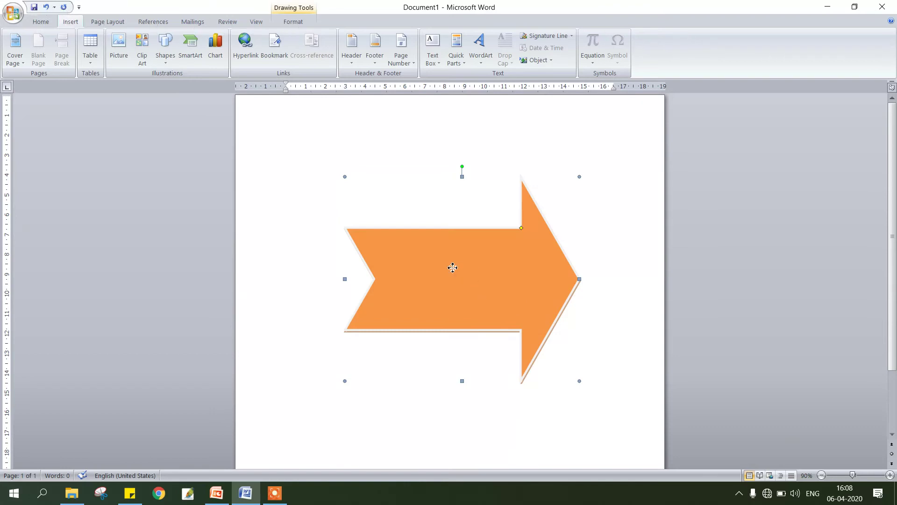
- Test the arrow's link to amar.pptx, dismiss the security warning, then delete the arrow
click(493, 342)
click(461, 270)
key(Escape)
ctrl+click(461, 272)
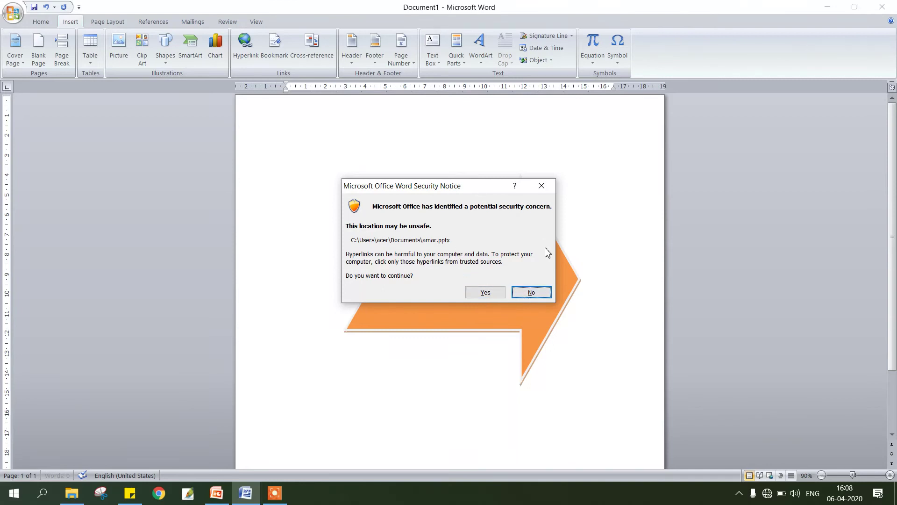
click(531, 293)
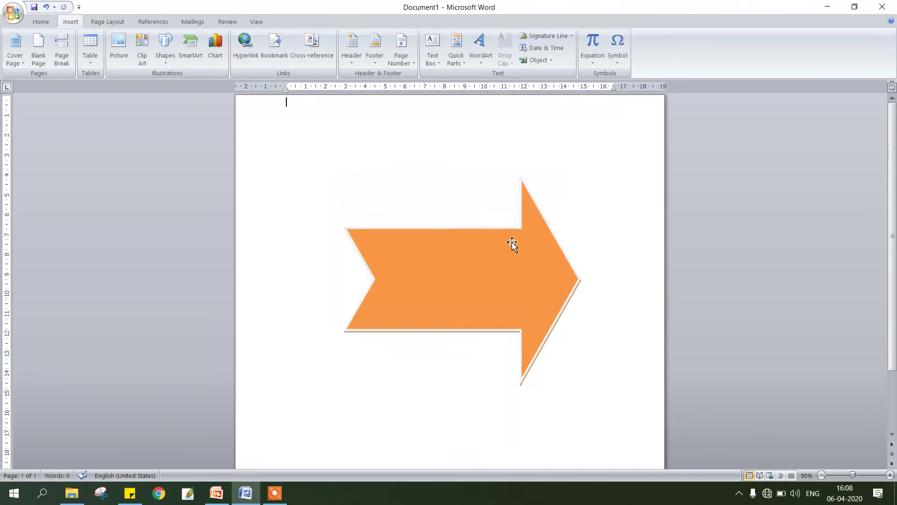
click(467, 282)
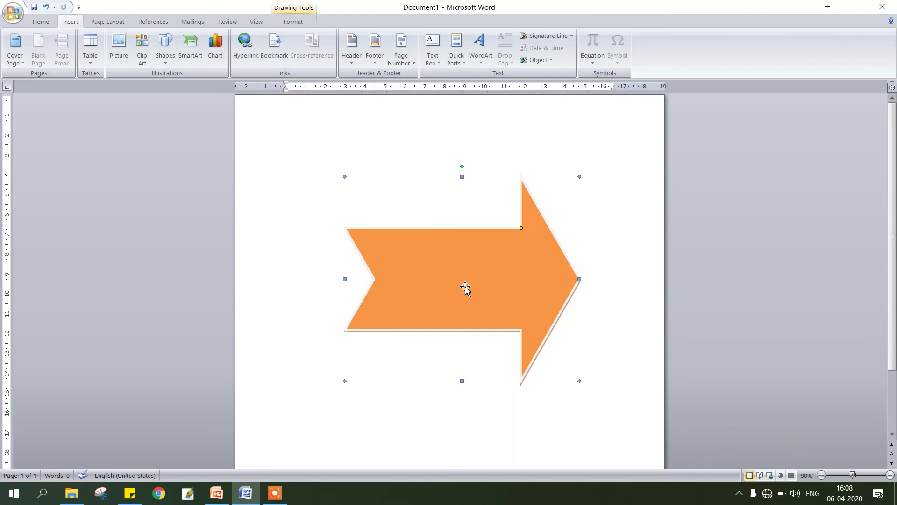
key(Delete)
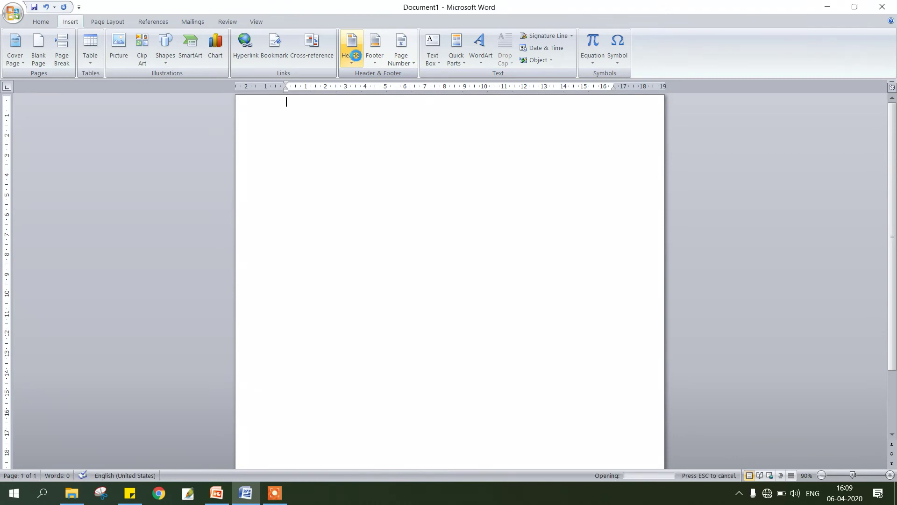
- Add a blank header reading RAMA and return to the document body
click(355, 55)
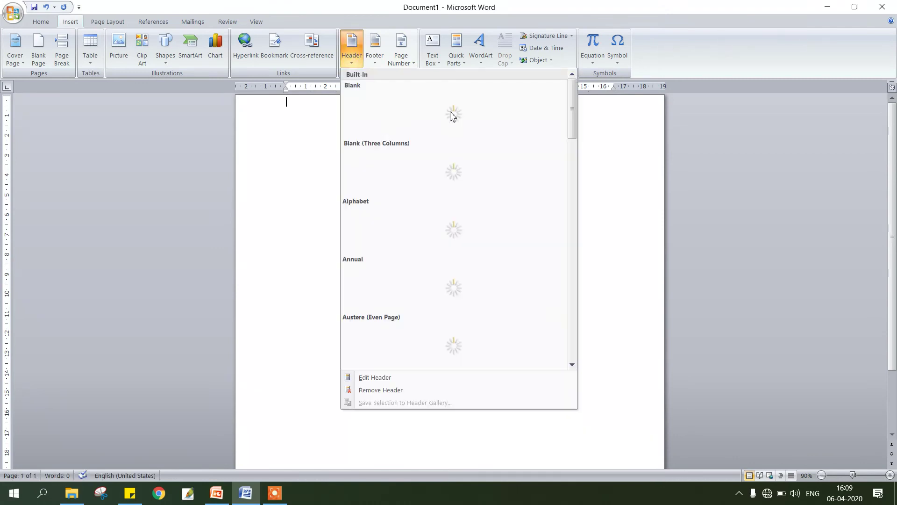
click(381, 120)
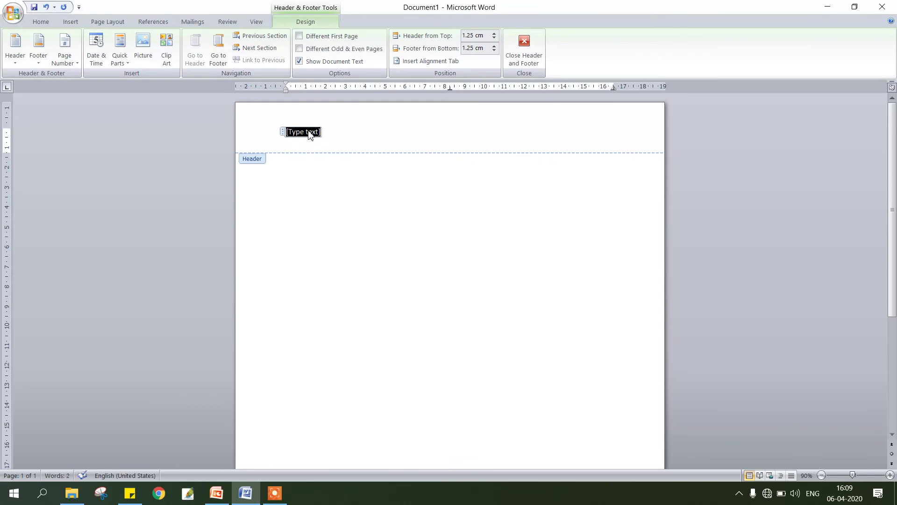
text(RAMA)
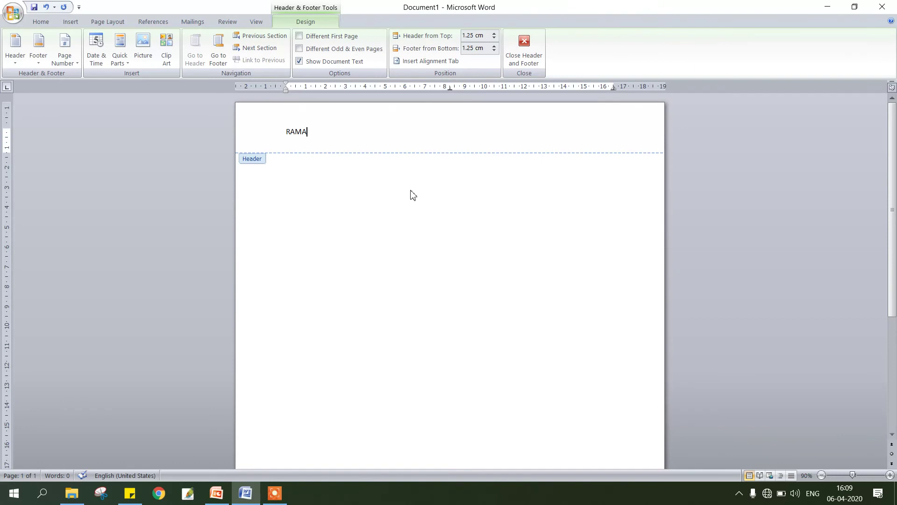
double_click(460, 239)
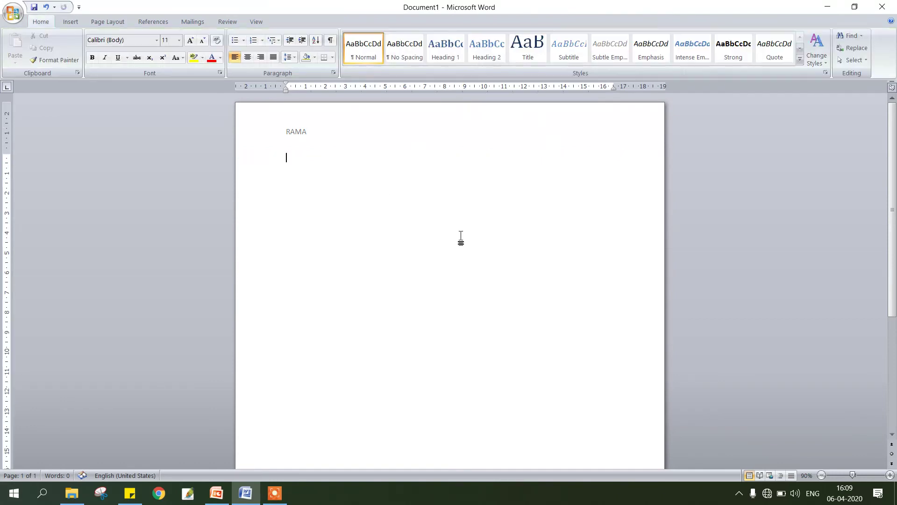
- Insert a Simple pull-quote text box, enlarge it to 7.58 × 9.1 cm and move it lower
click(70, 22)
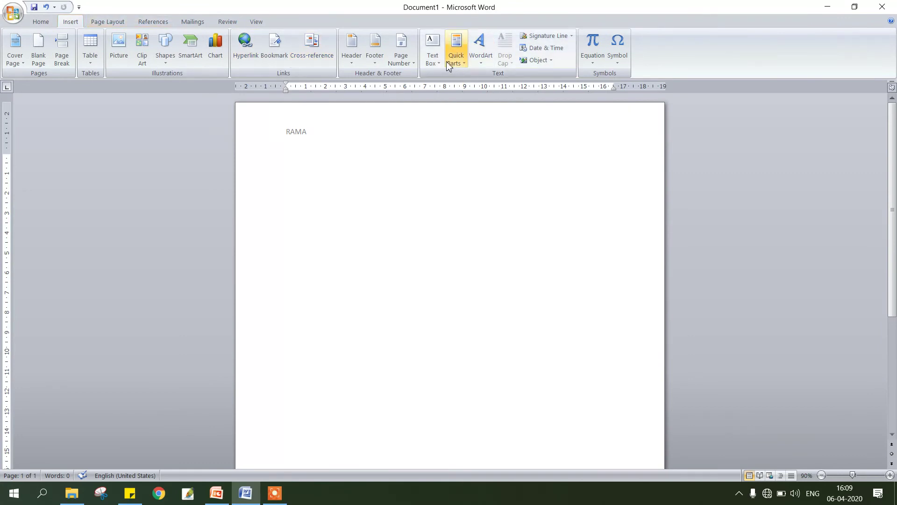
click(433, 49)
click(470, 119)
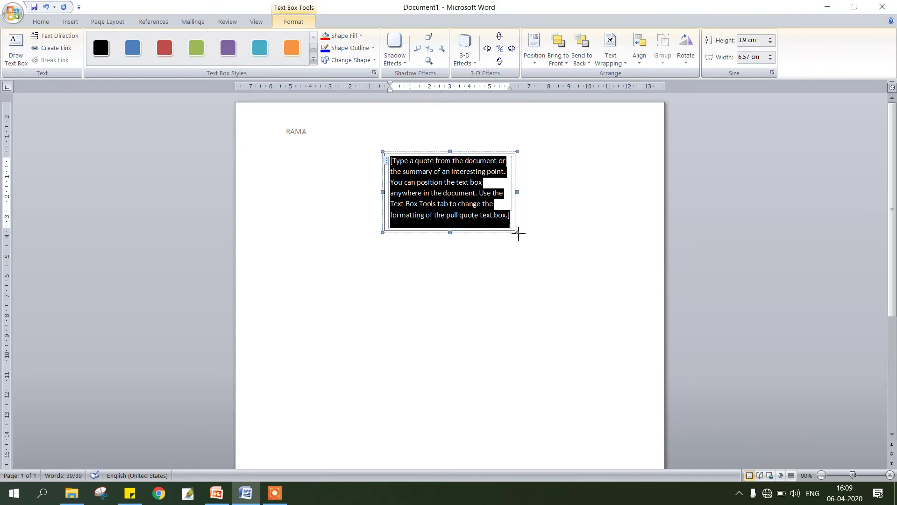
drag(517, 232, 567, 304)
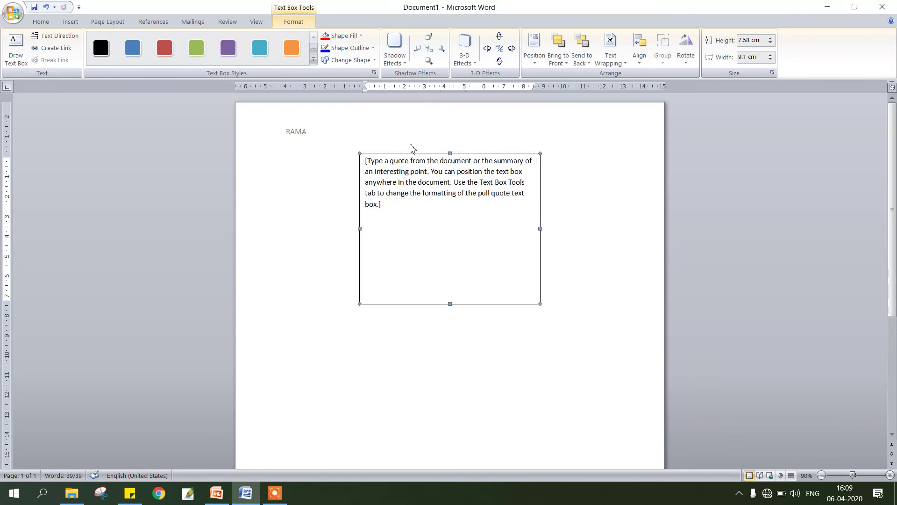
mouse_move(412, 161)
mouse_down()
mouse_move(358, 253)
mouse_move(379, 245)
mouse_up()
click(386, 176)
- Replace the body line with =RAND() sample paragraphs and enlarge all the text to 18 pt
text(DFHDHSFJHJDS)
key(ctrl+a)
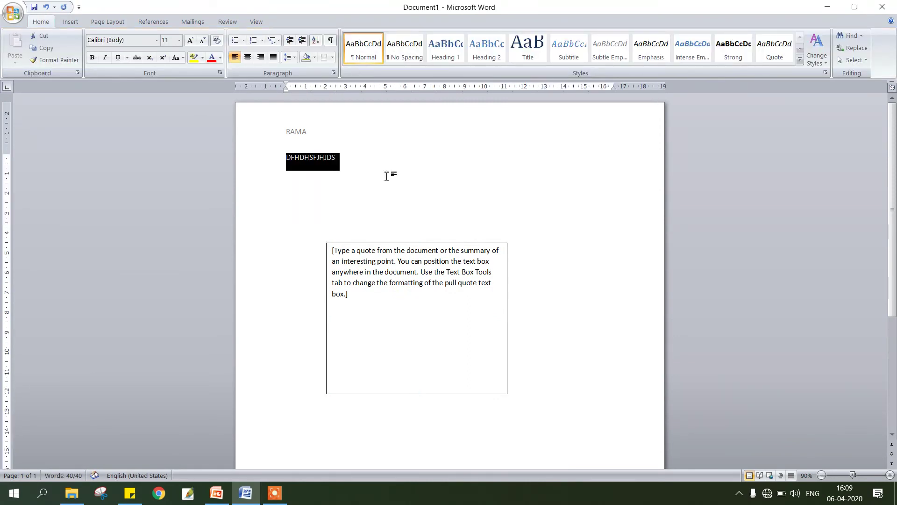
text(=RAND)
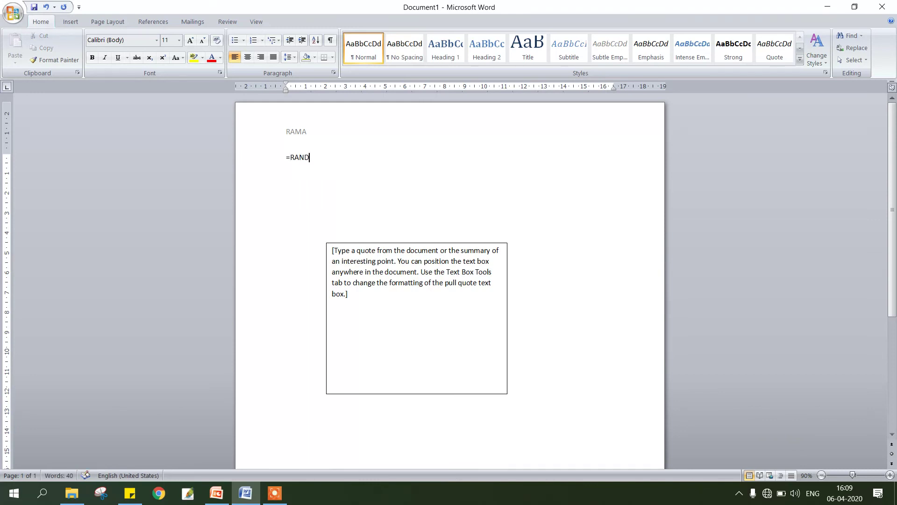
text(())
key(Return)
key(ctrl+a)
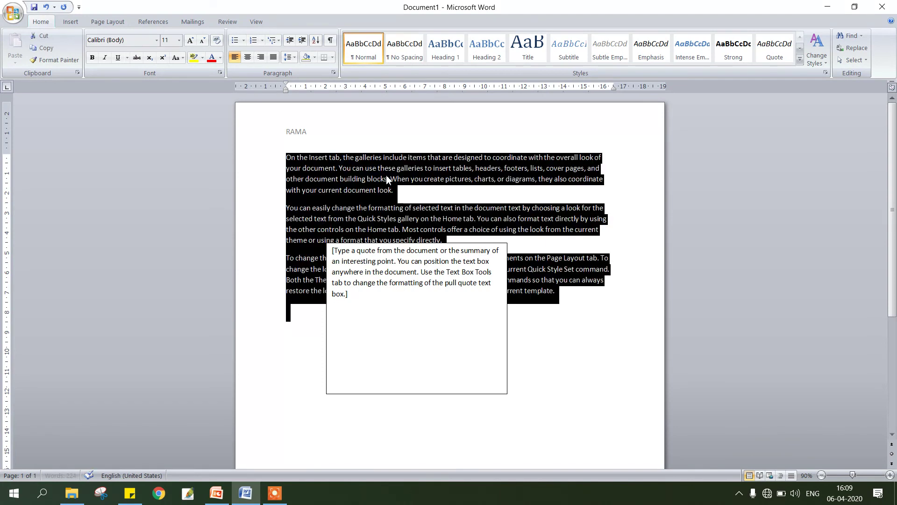
key(ctrl+shift+period)
key(ctrl+shift+period)
key(ctrl+shift+period)
key(ctrl+shift+period)
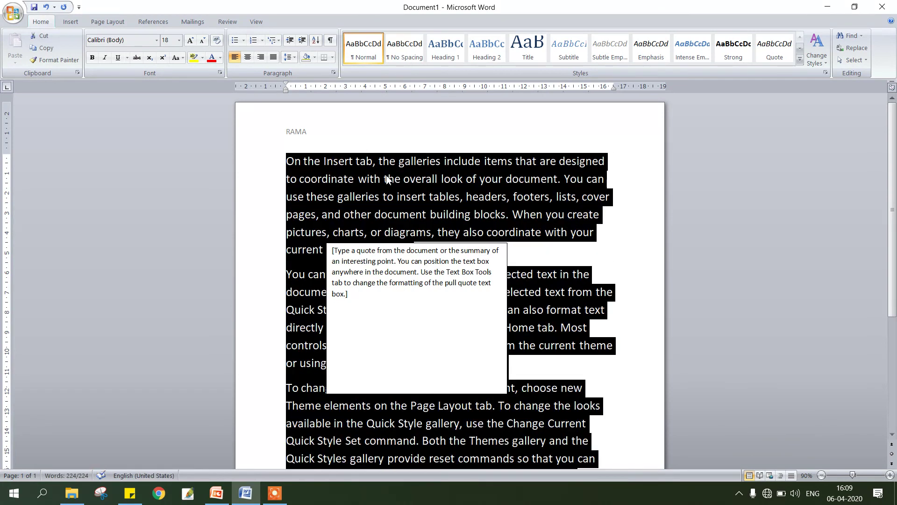
- Delete the pull-quote box and regenerate =RAND() text, then undo to restore the box
click(360, 243)
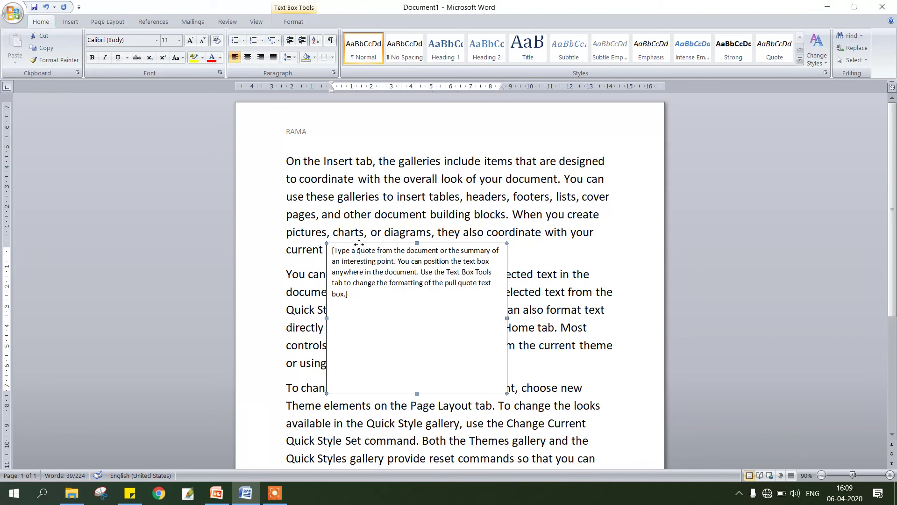
key(Delete)
key(ctrl+a)
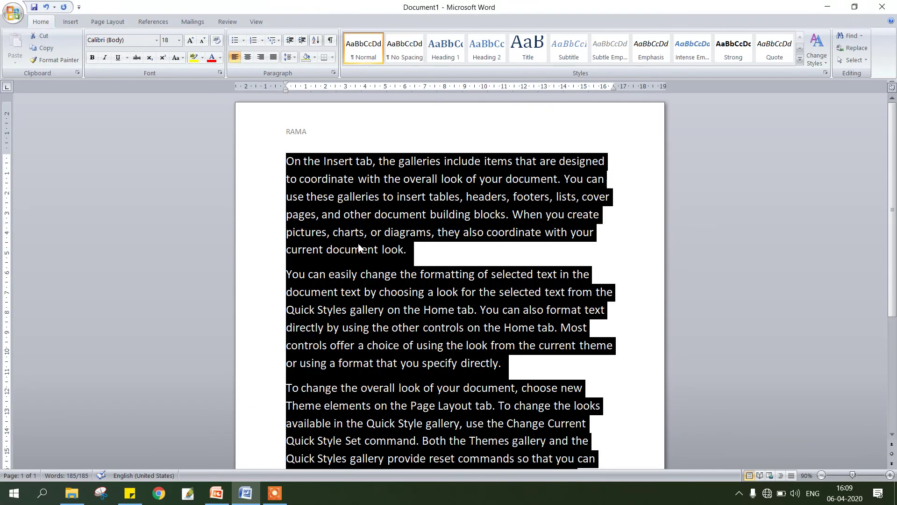
text(=RAND()
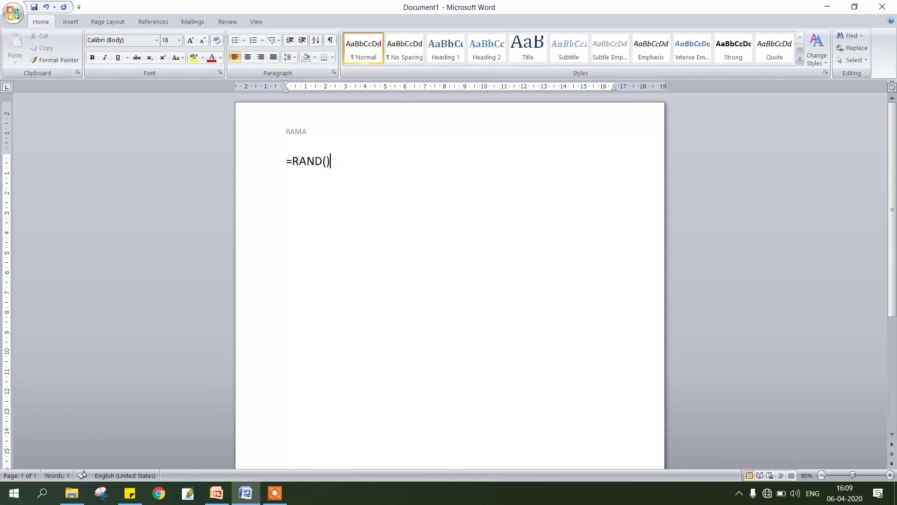
key(Return)
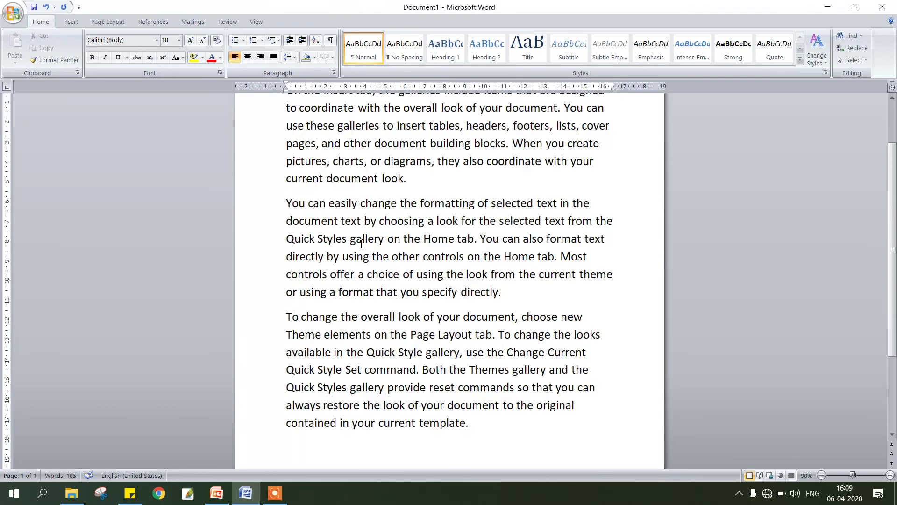
key(ctrl+z)
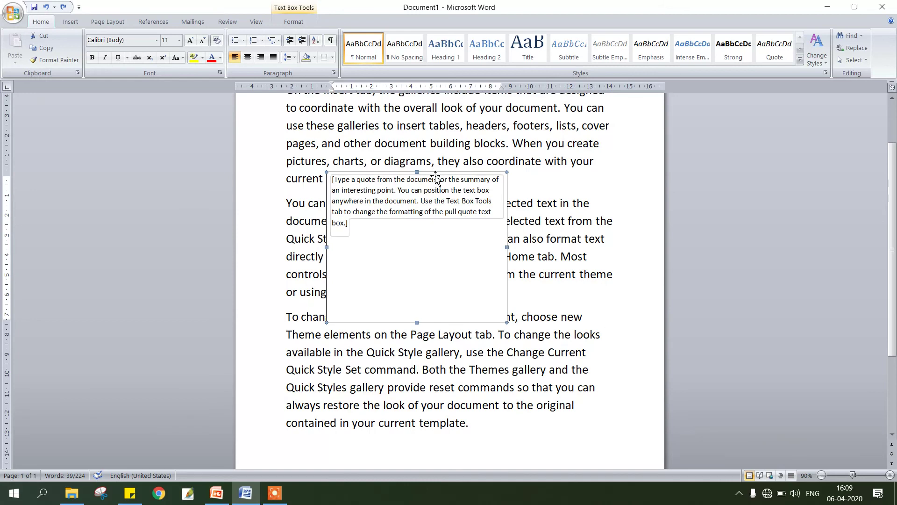
- Move the pull-quote text box down among the sample paragraphs
drag(436, 256, 439, 349)
click(402, 162)
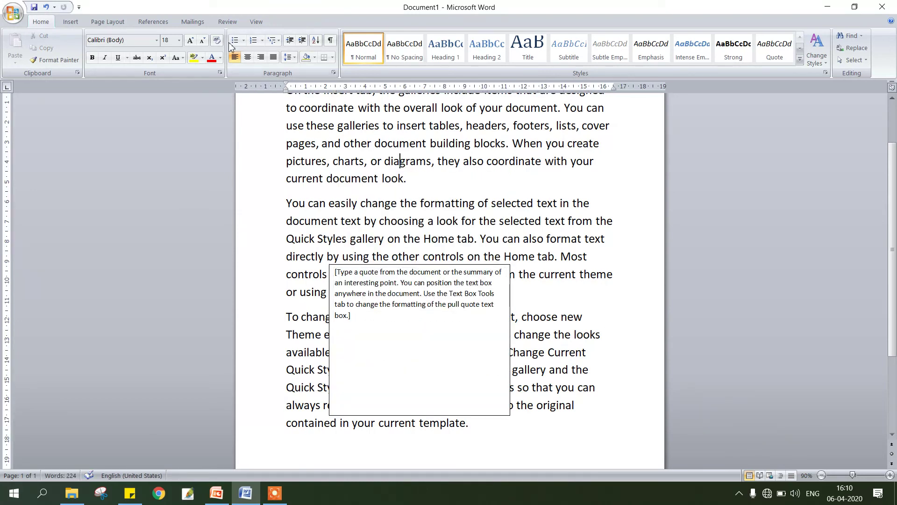
click(70, 21)
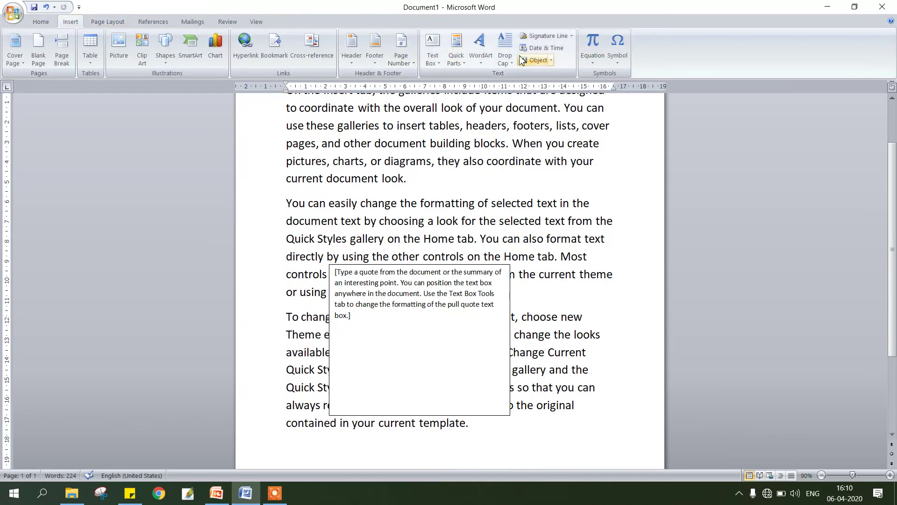